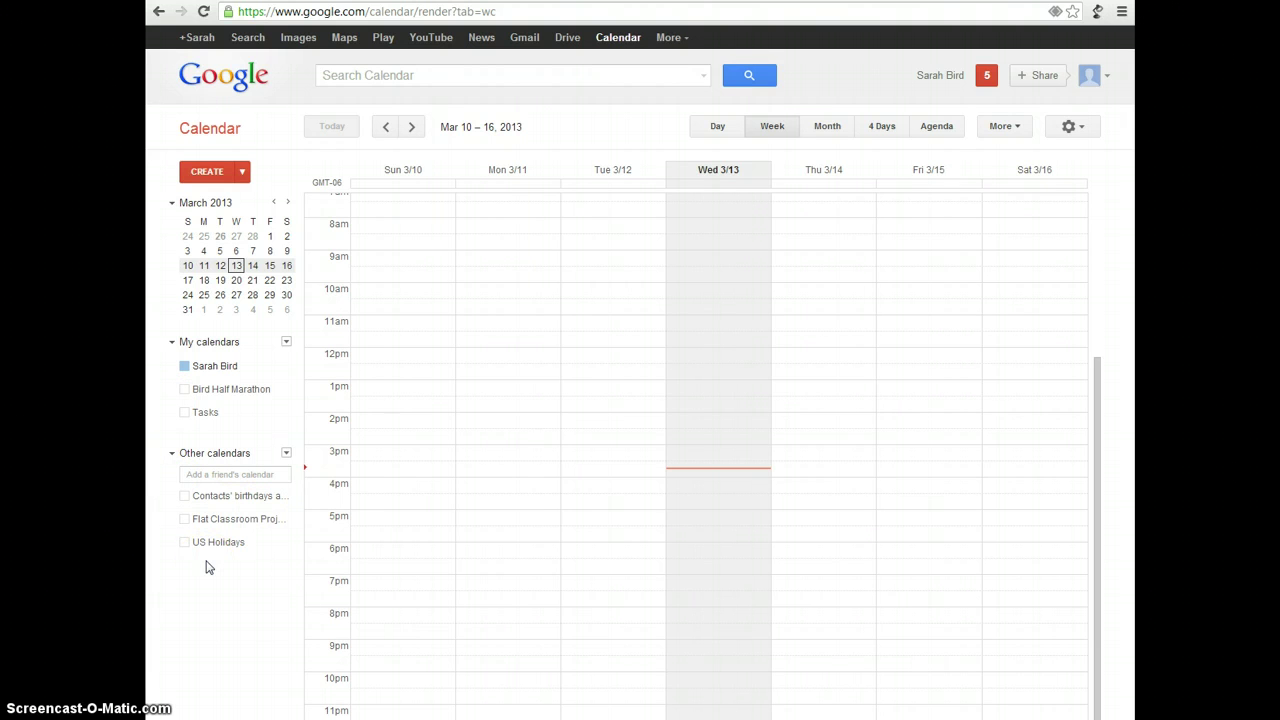
Switch on the Flat Classroom Project calendar to show its Mar 10–16 class meetings.
click(188, 520)
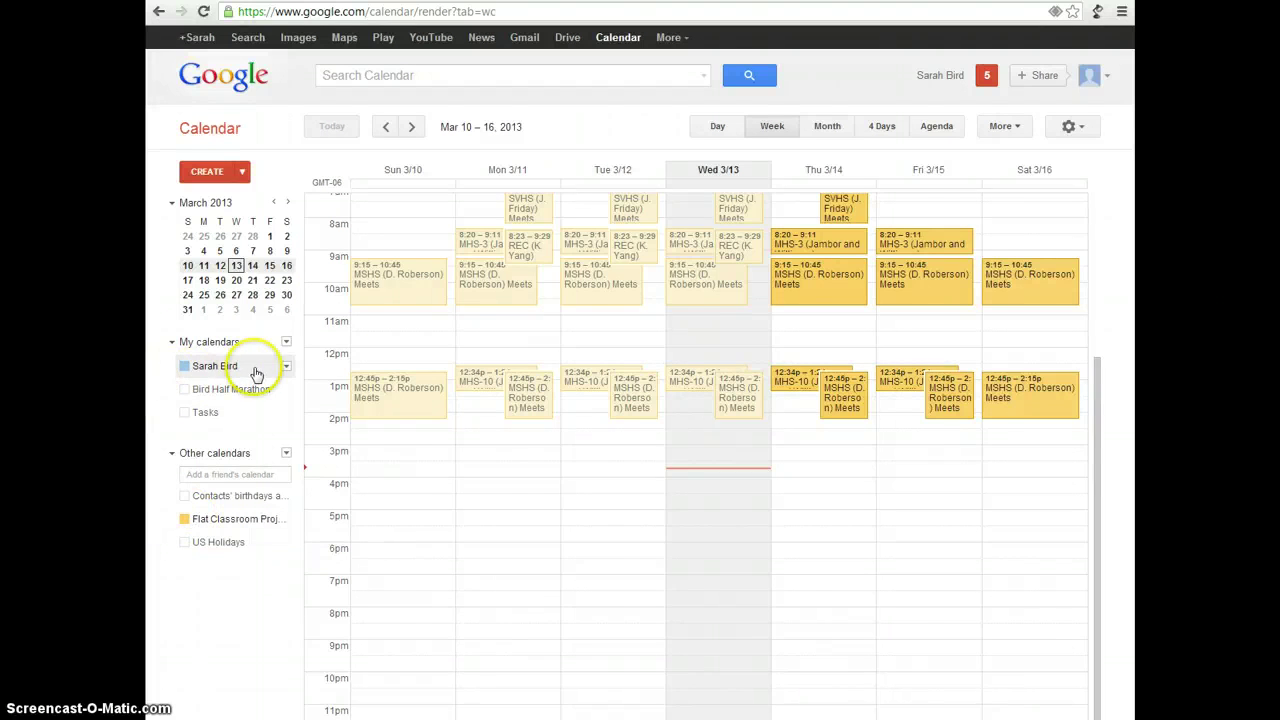
Create a new calendar named 'Central Iowa Cubs' with the description '9U Baseball Team'.
click(286, 344)
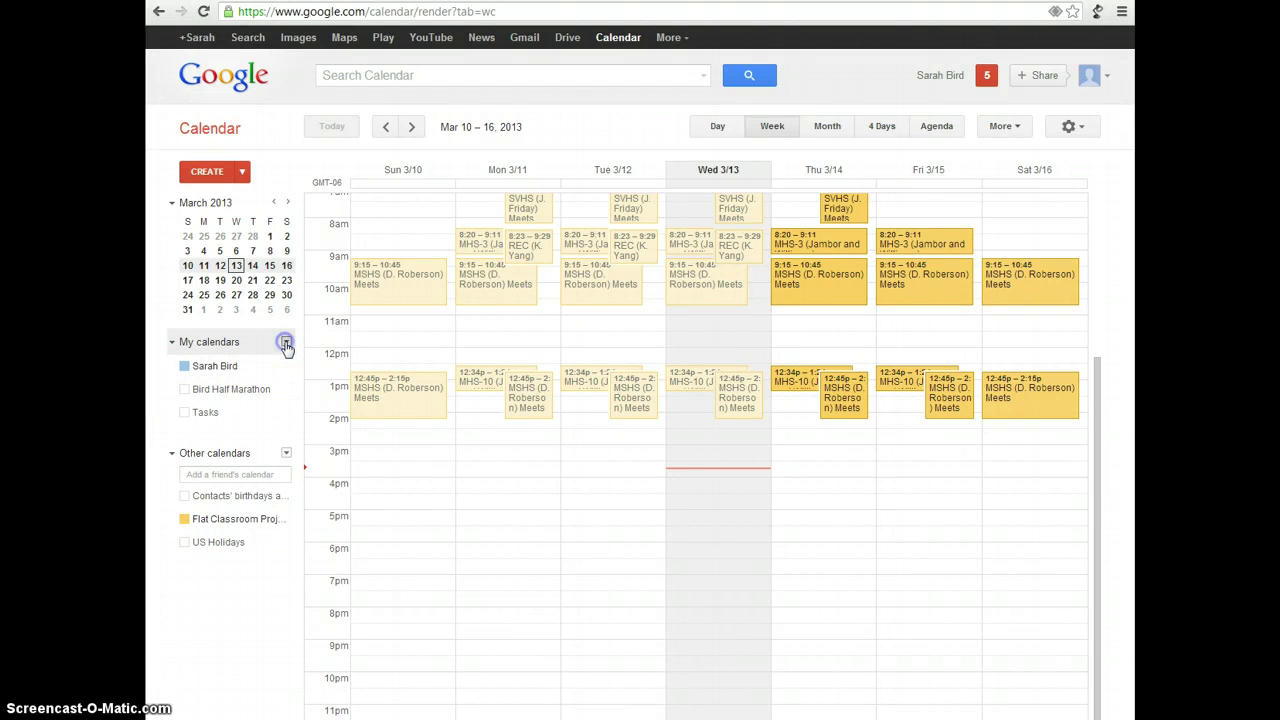
click(325, 363)
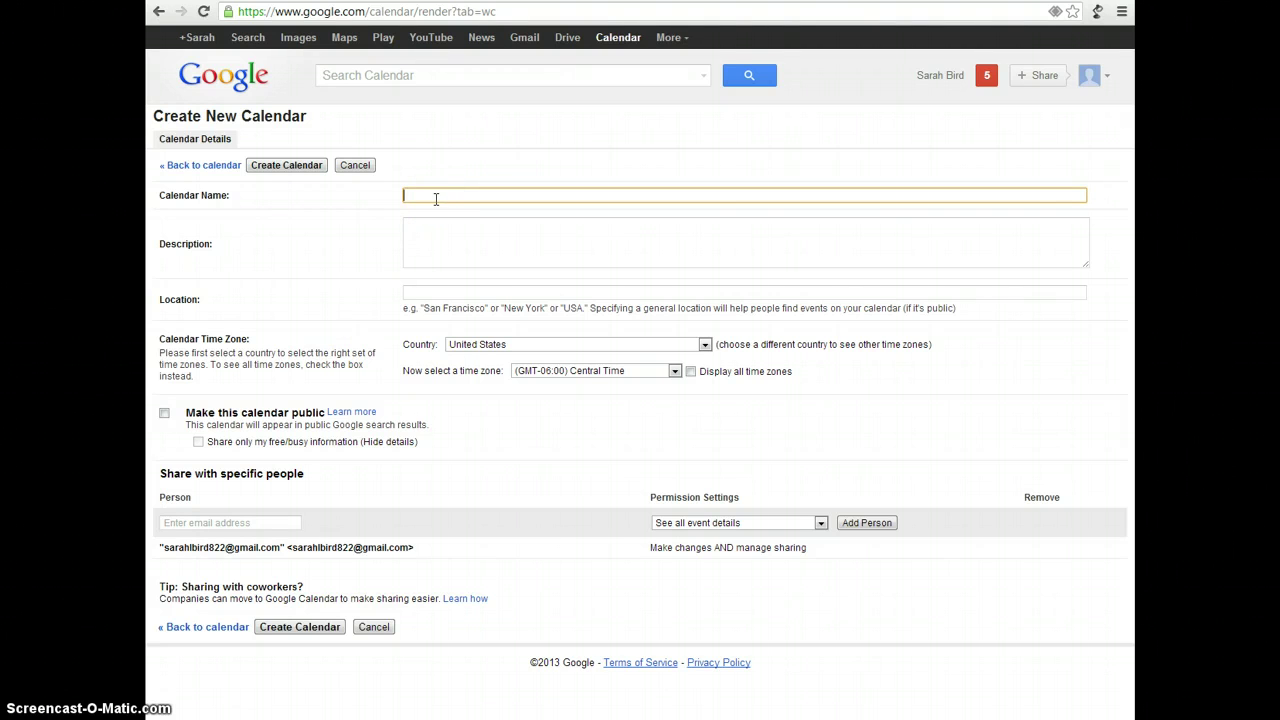
text(Central lowa Cubs)
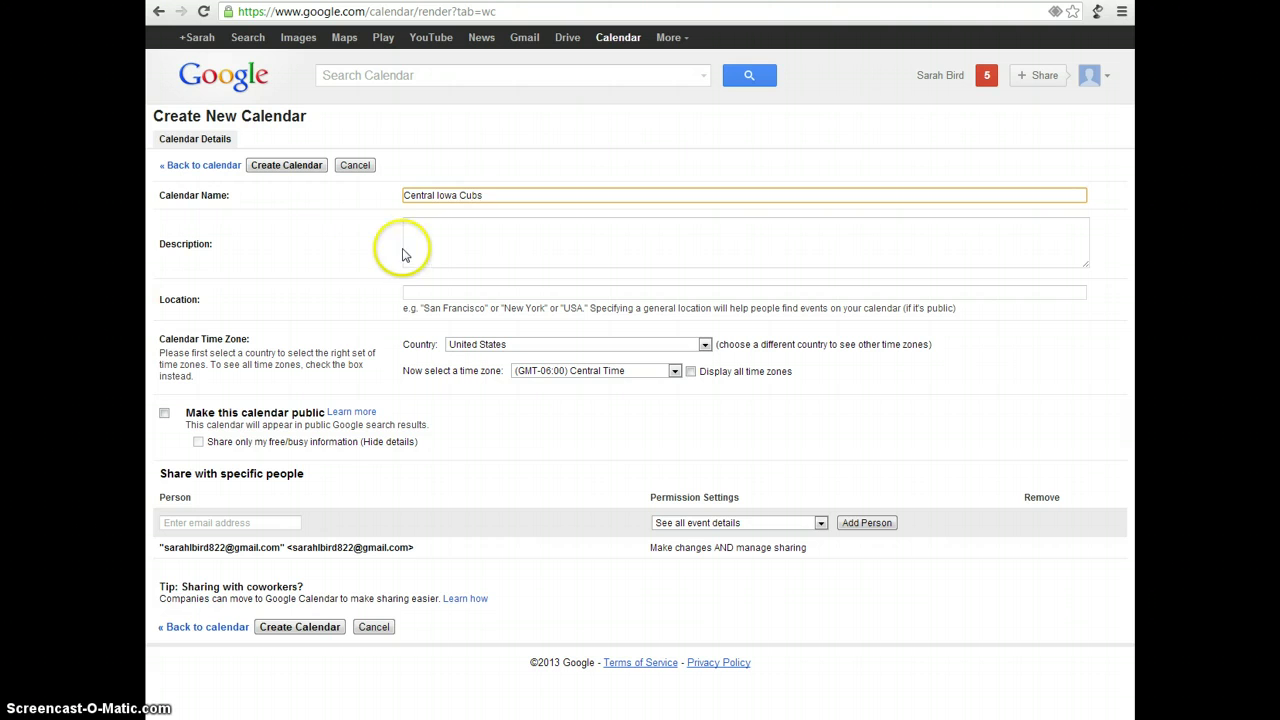
click(445, 228)
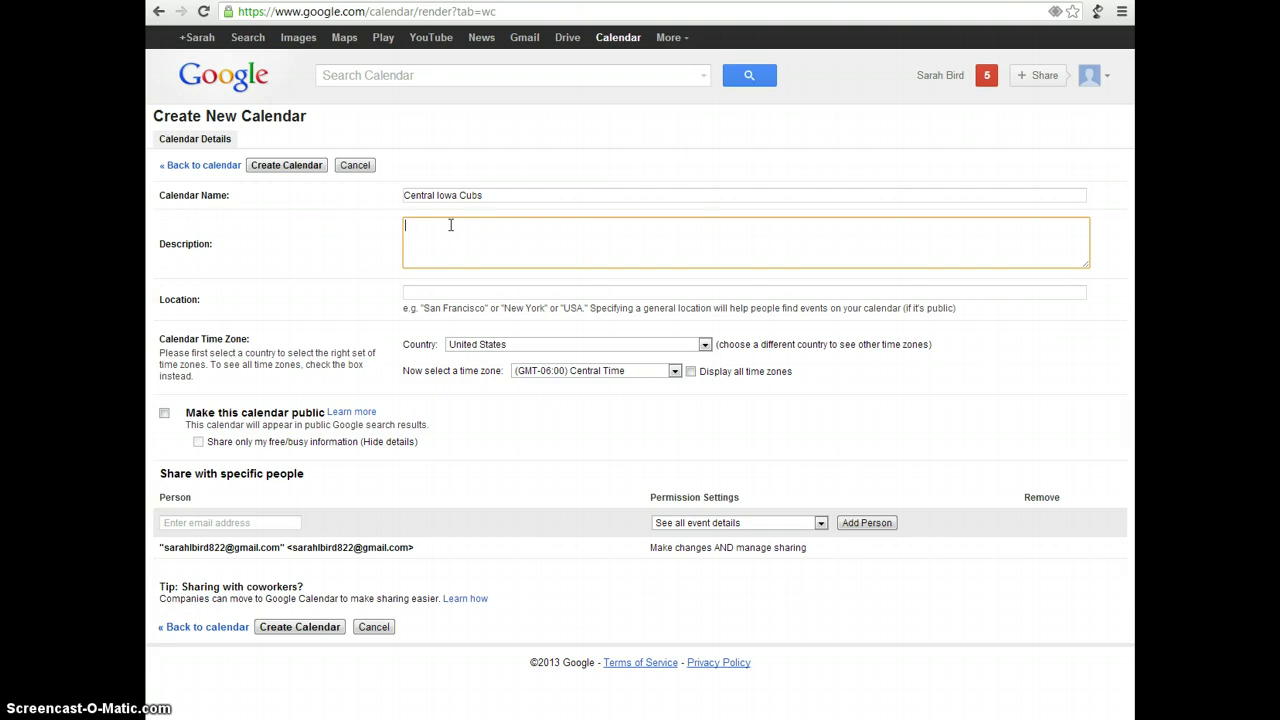
text(9U Baseball Team)
Add a suggested contact as a sharer with See all event details permission.
click(169, 523)
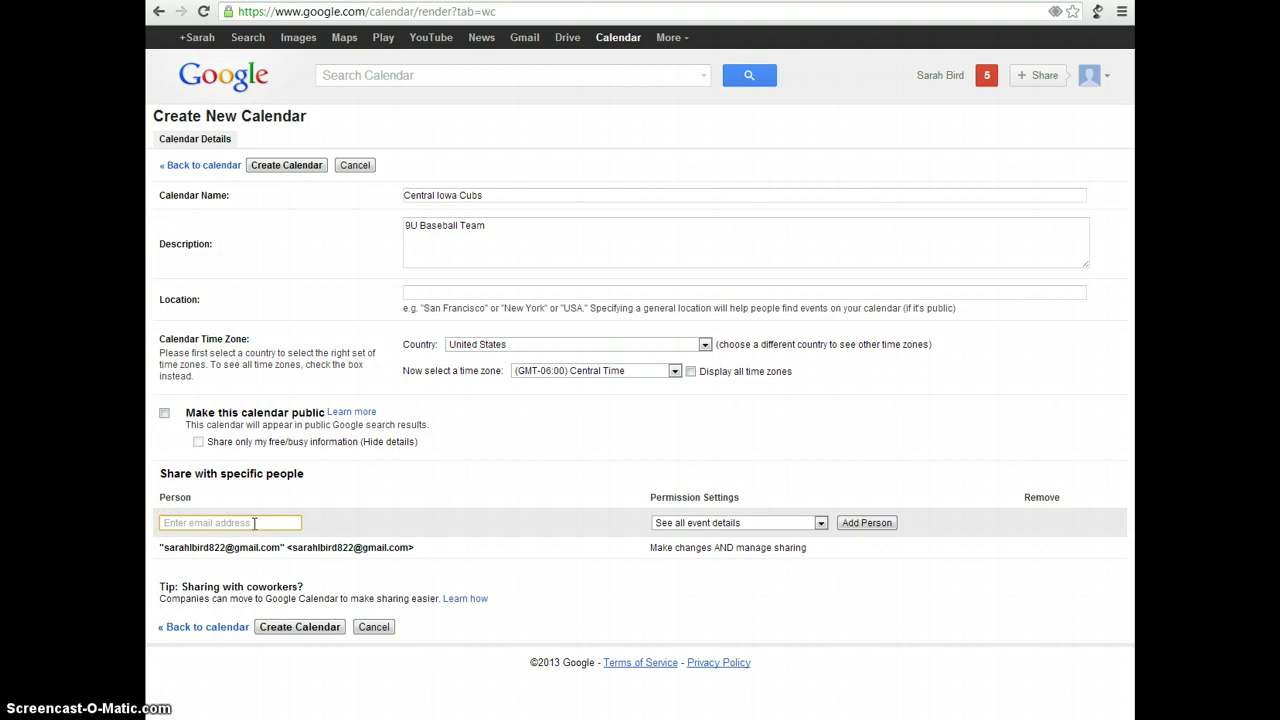
text(and)
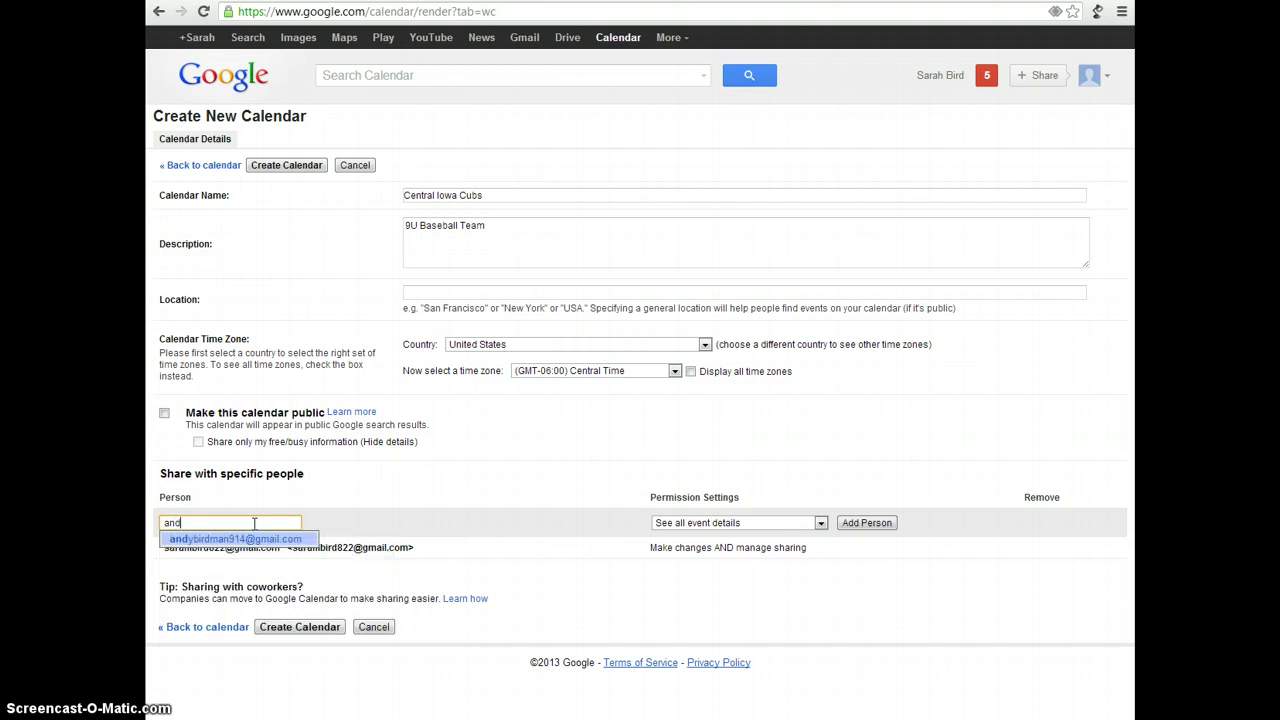
click(197, 540)
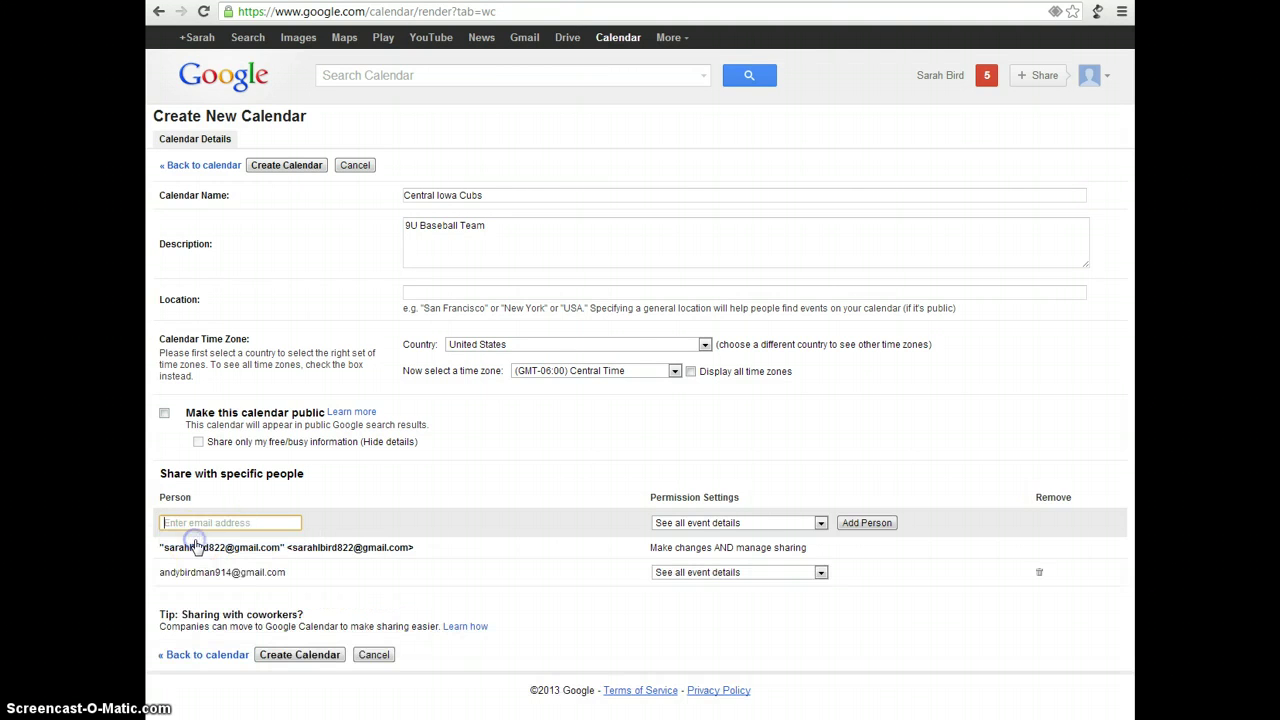
click(820, 573)
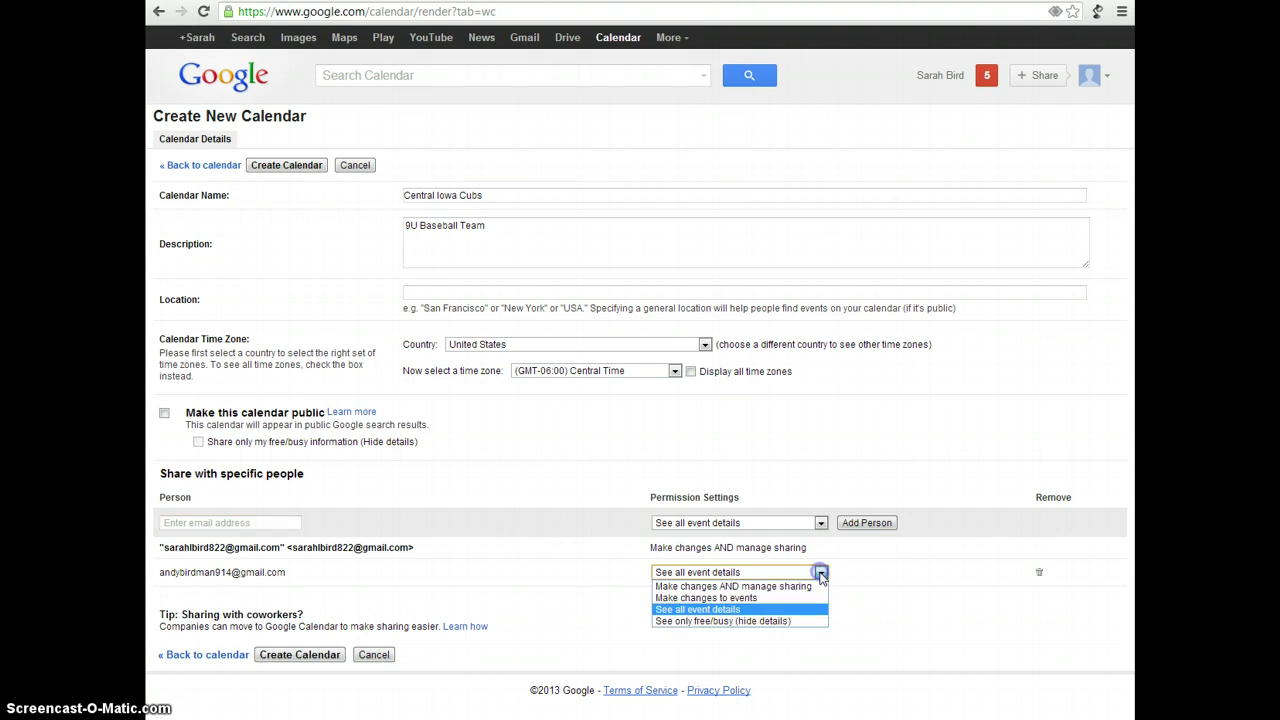
click(703, 610)
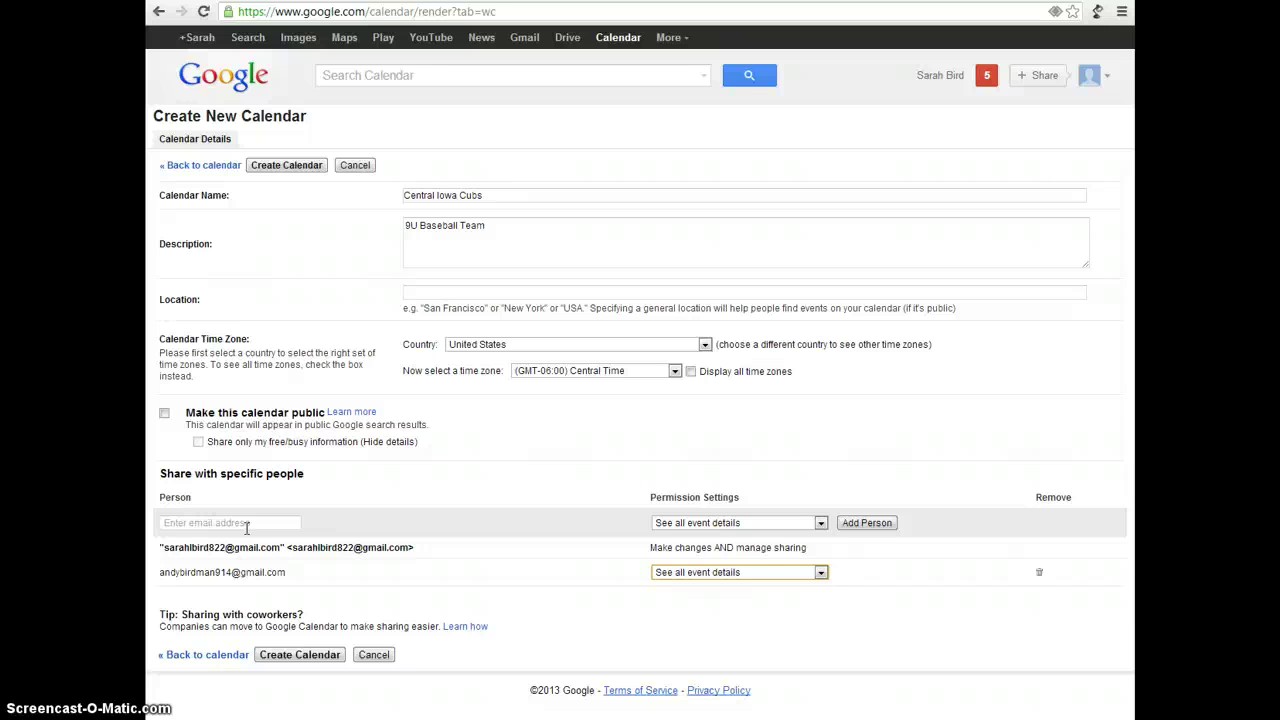
Save the Central Iowa Cubs calendar and hide the personal and Flat Classroom calendars.
click(292, 658)
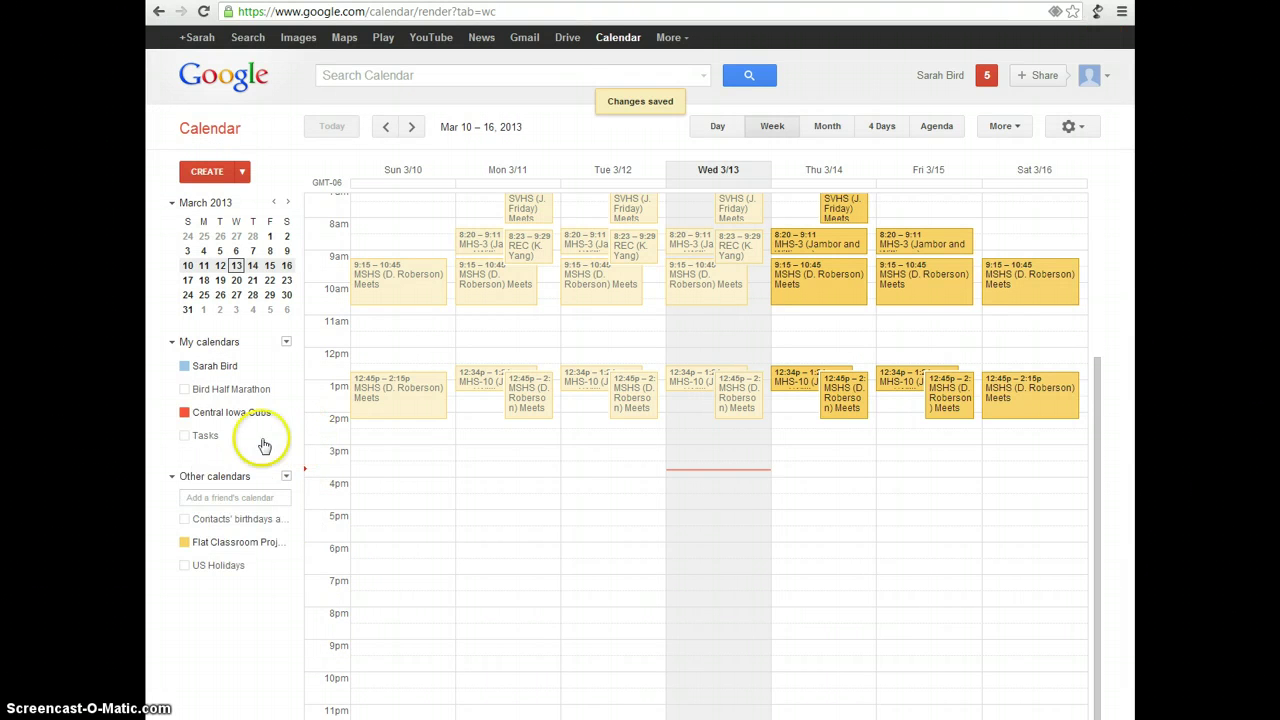
click(212, 416)
click(183, 372)
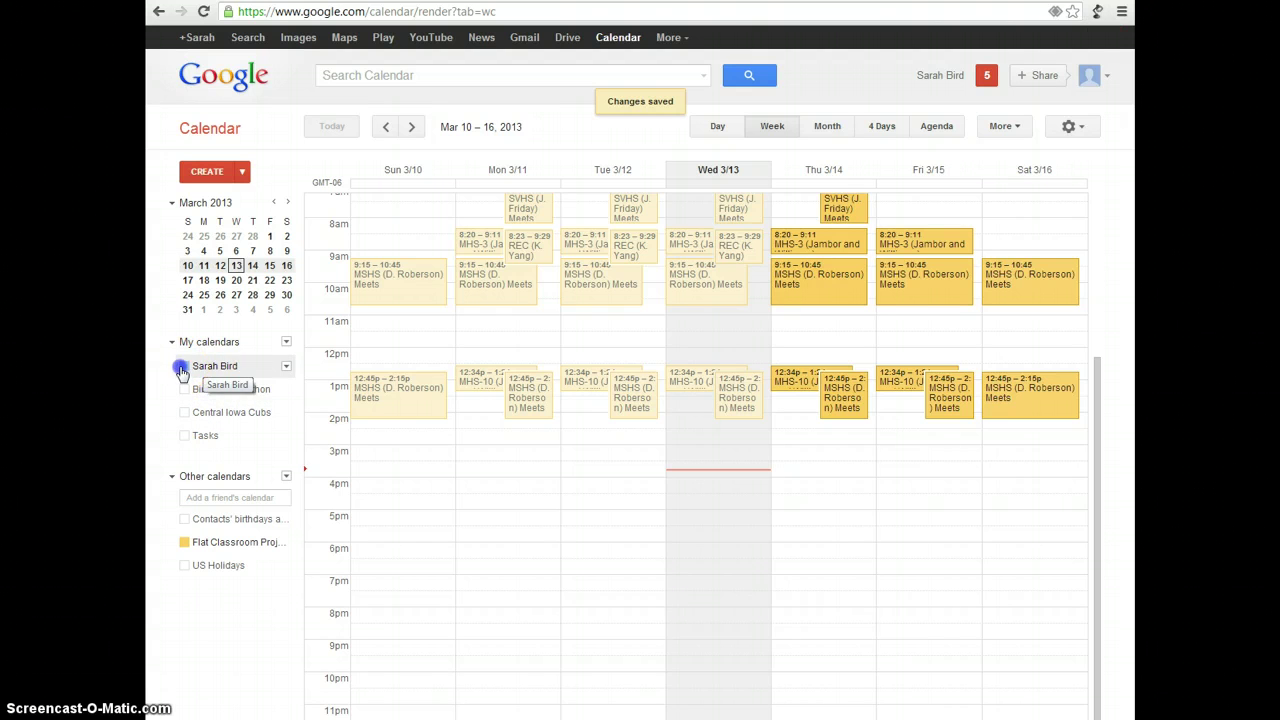
click(183, 413)
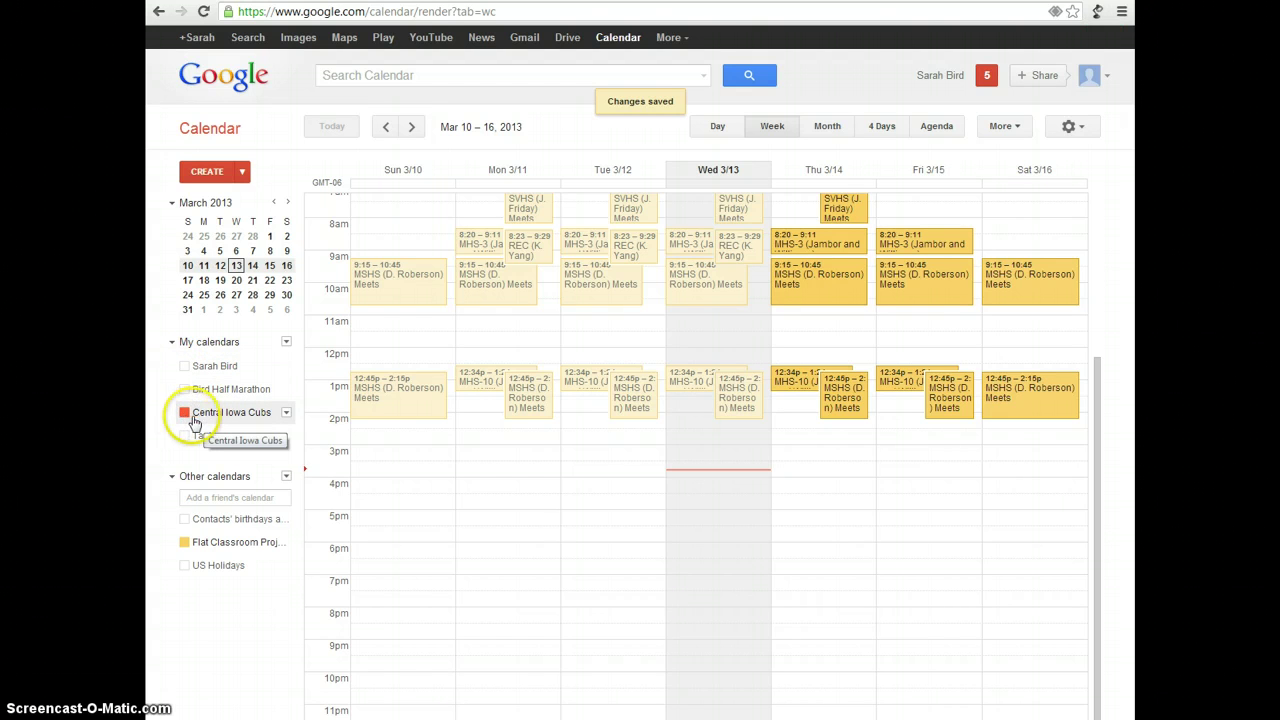
click(195, 553)
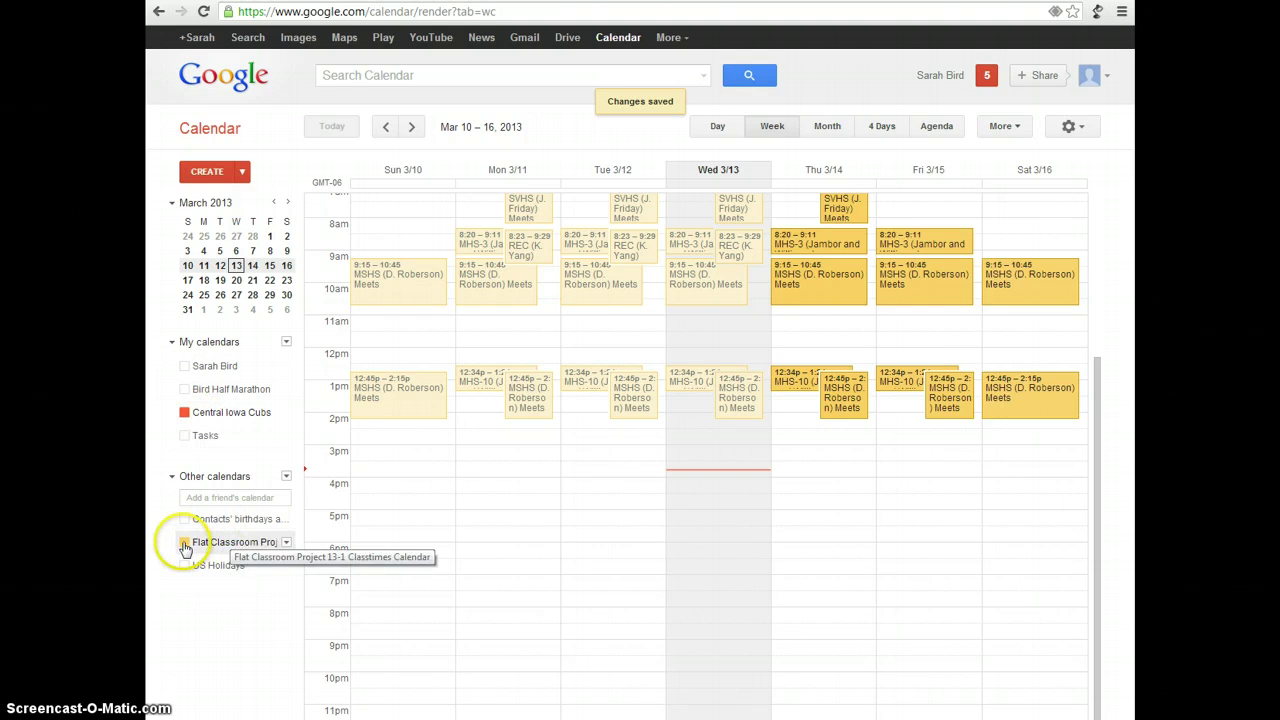
click(190, 545)
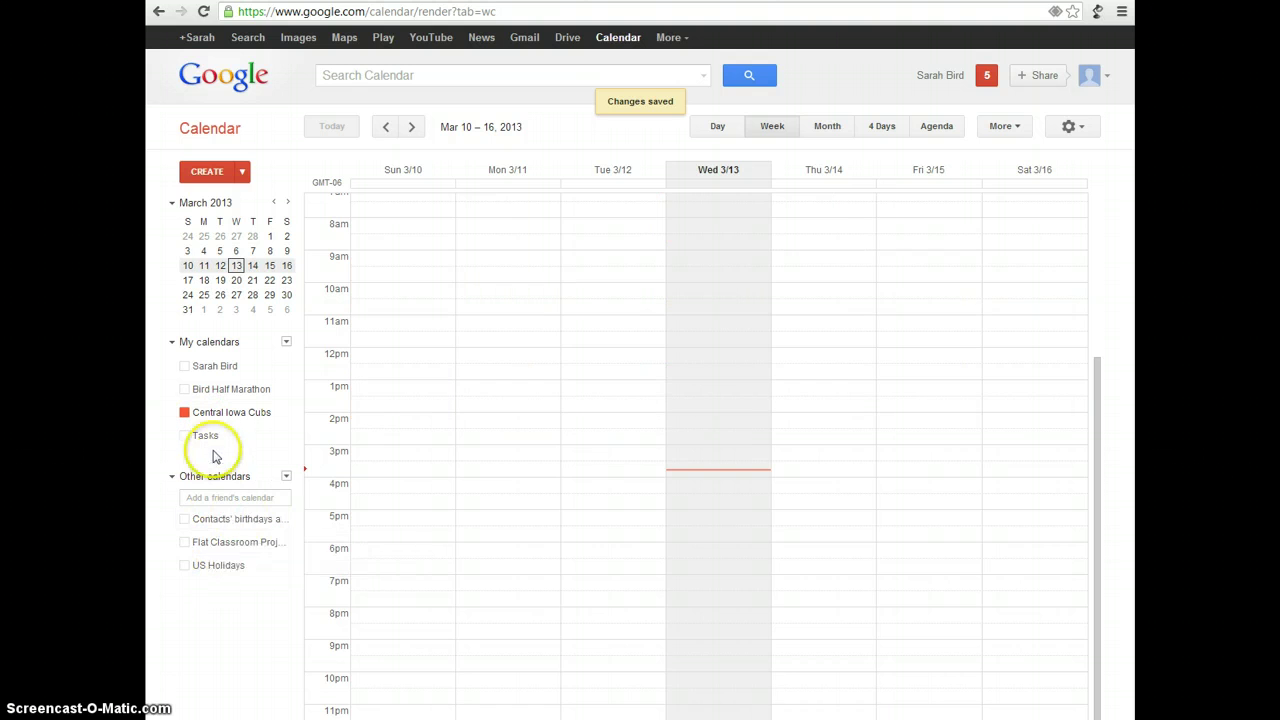
click(251, 543)
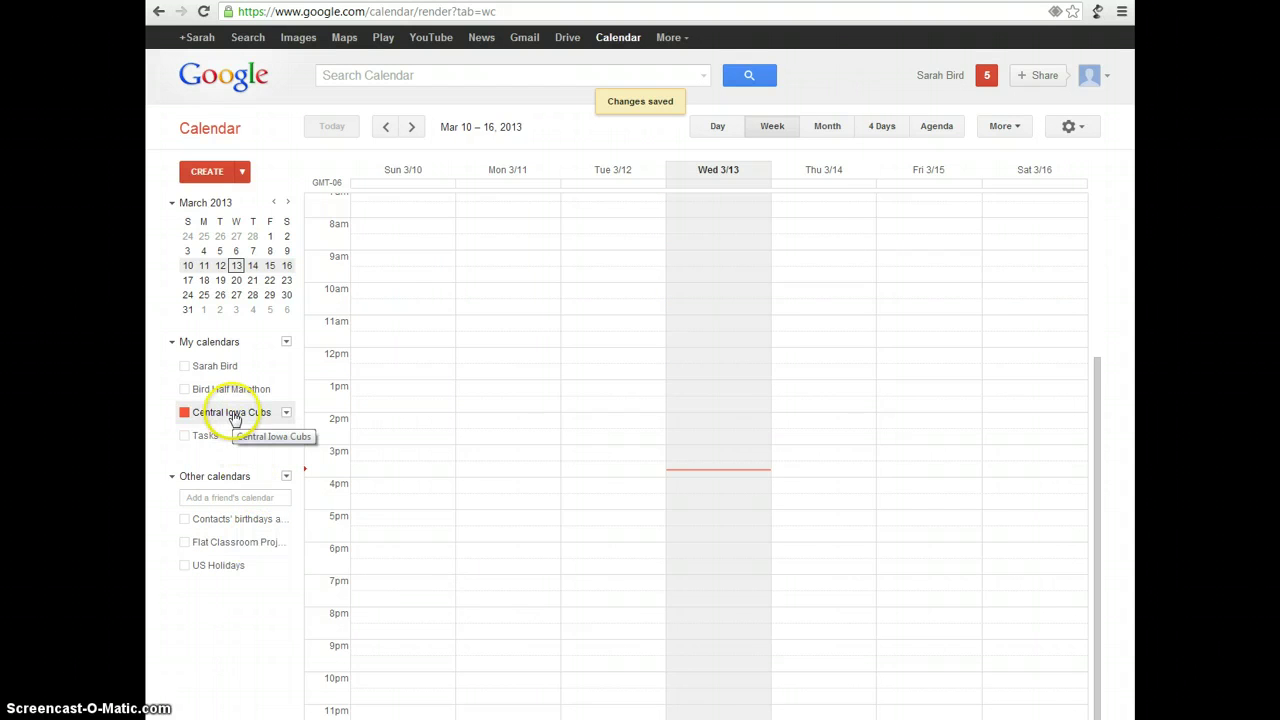
click(245, 415)
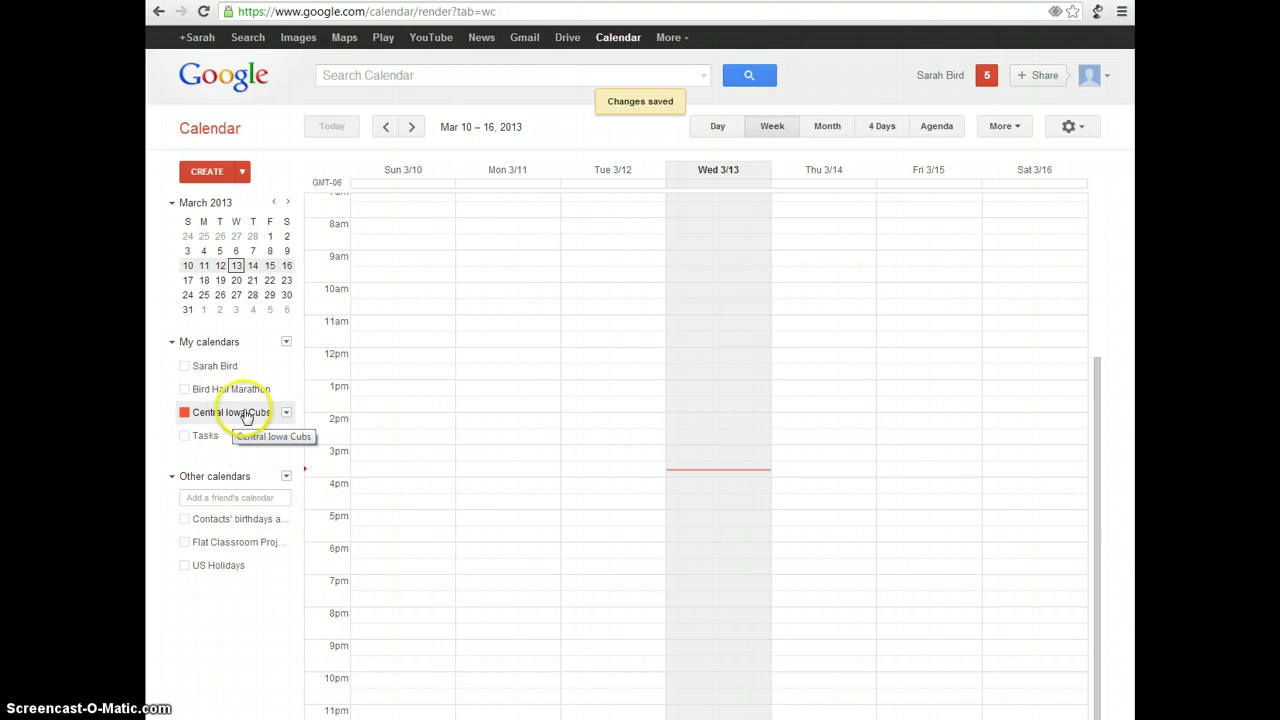
Start a Friday, March 15, 8–9am event titled 'Baseball Tournament - Des Moines'.
click(908, 232)
click(908, 233)
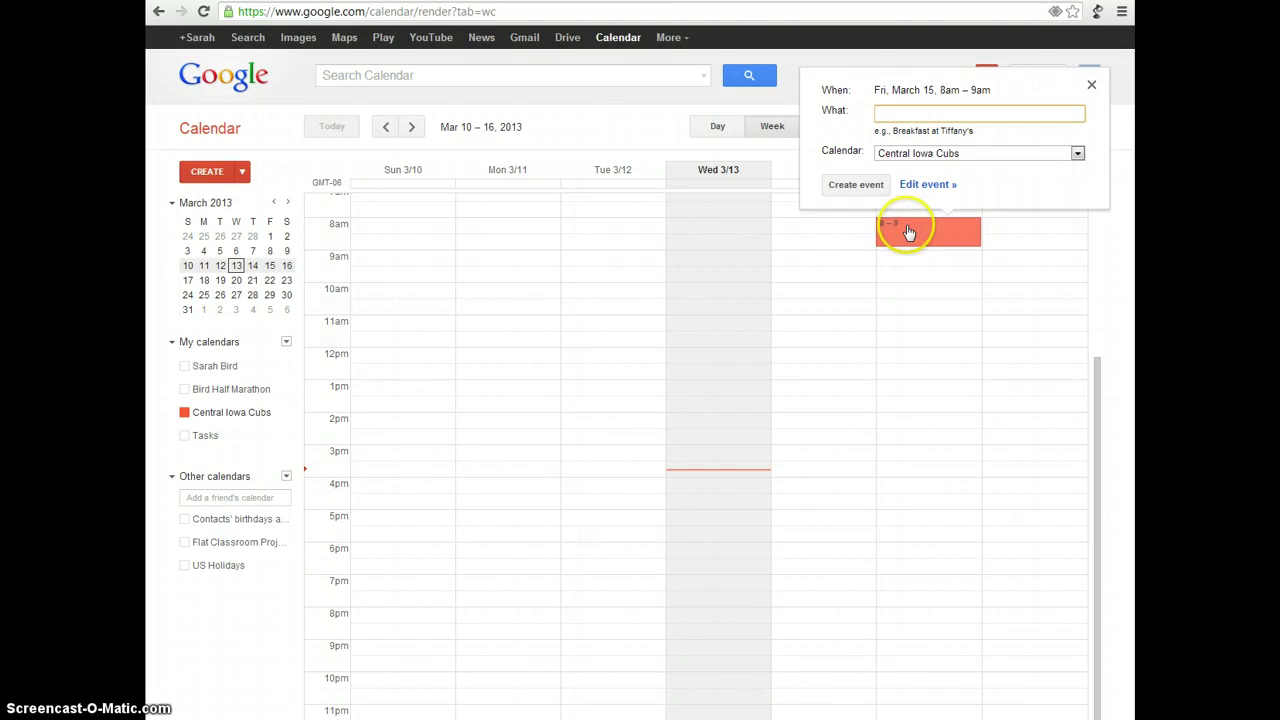
click(908, 232)
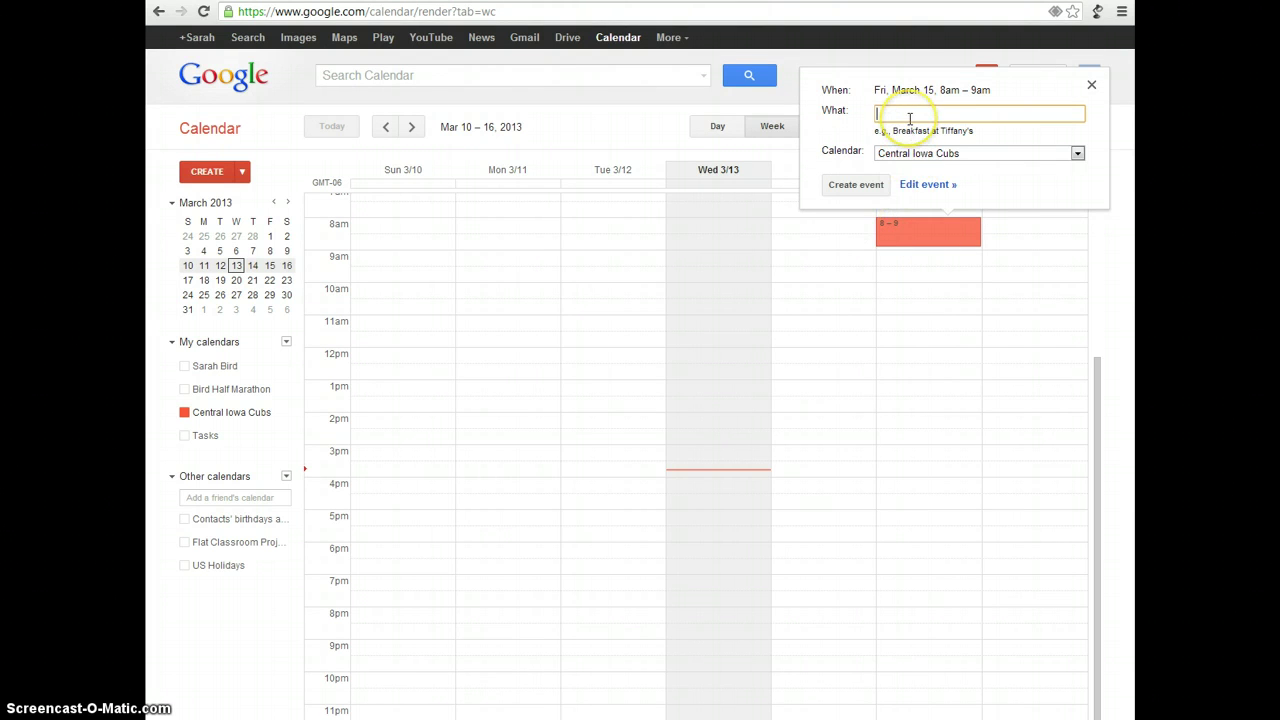
text(E)
text(aseball tou)
text(ournamen)
text(s Moines)
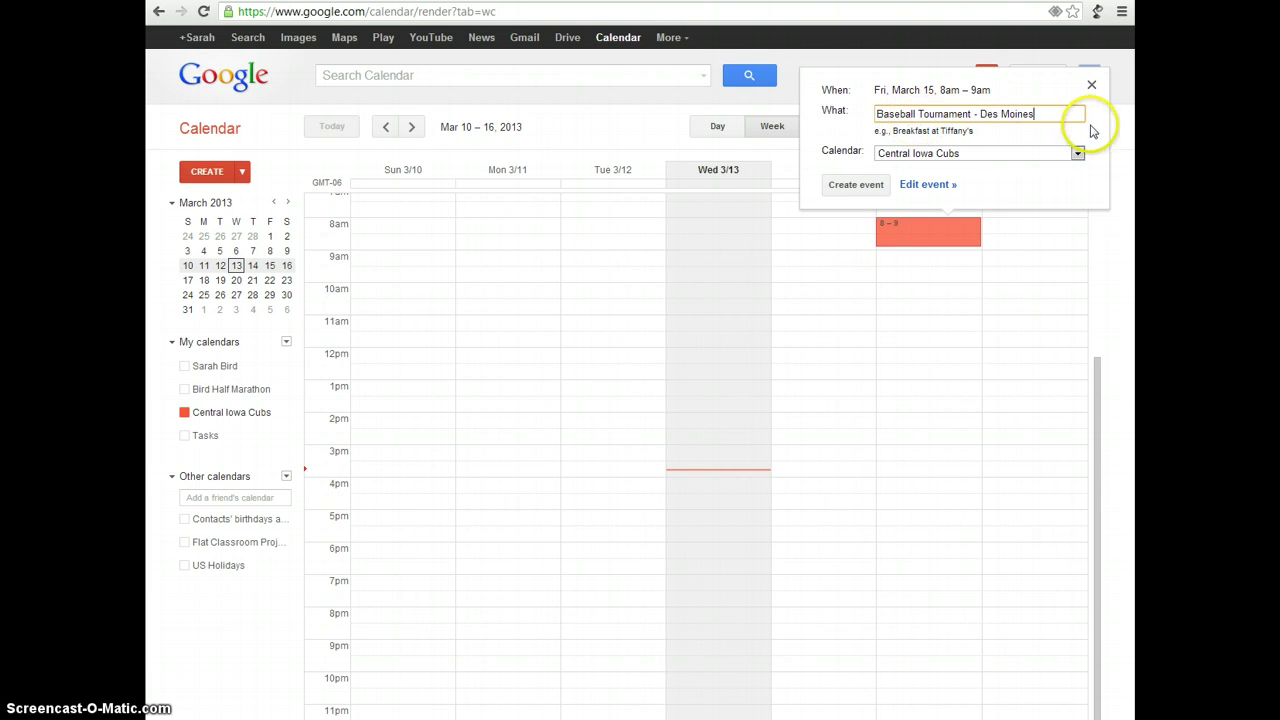
Make the tournament an all-day event running 3/15/2013 to 3/17/2013.
click(921, 188)
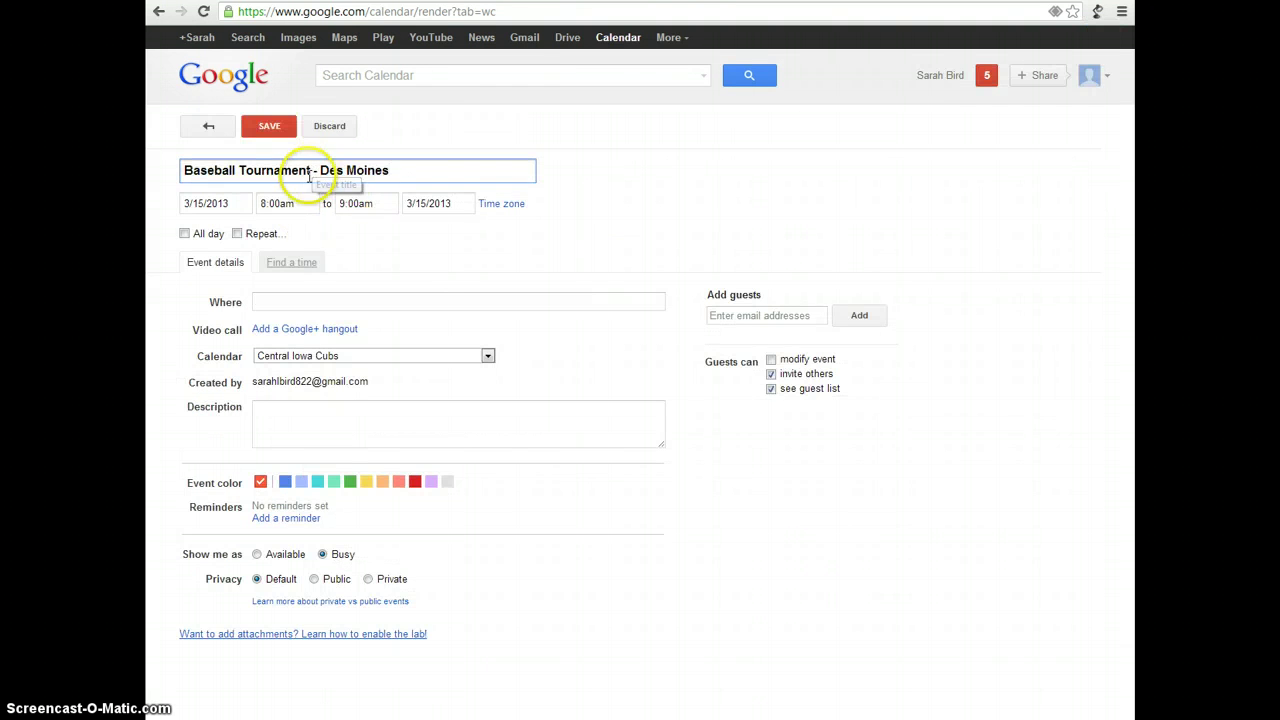
click(185, 234)
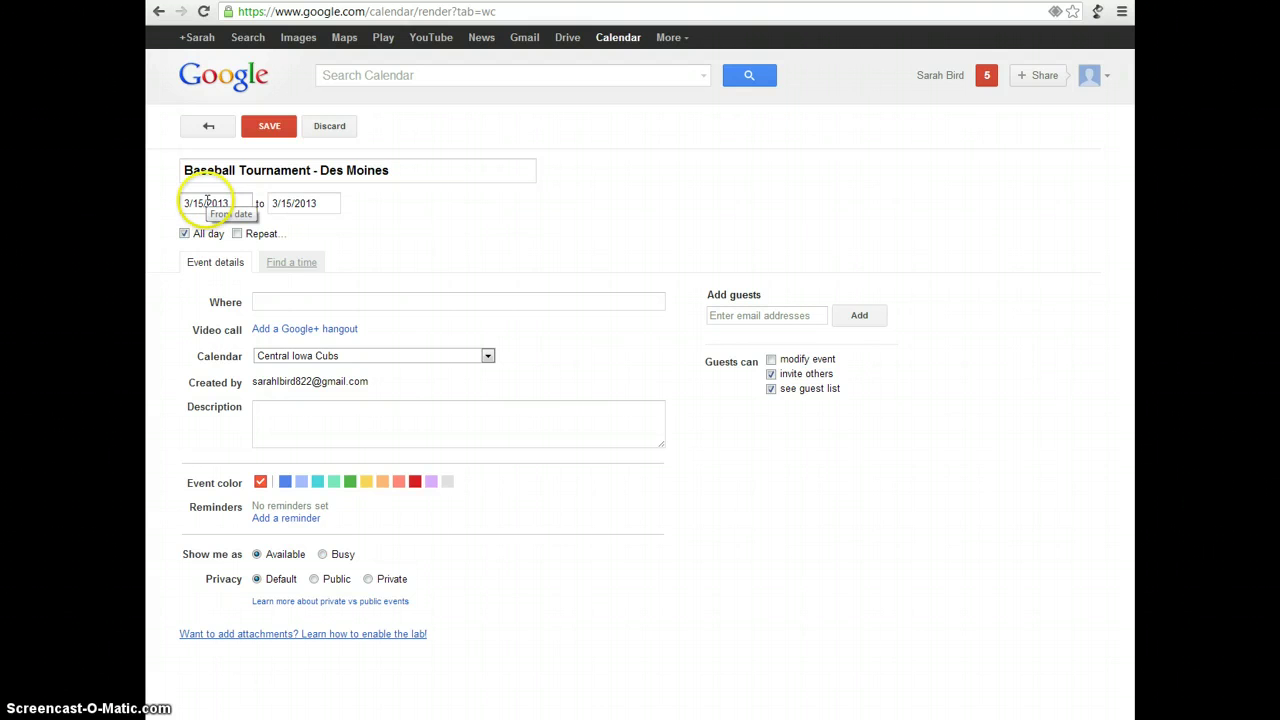
click(305, 204)
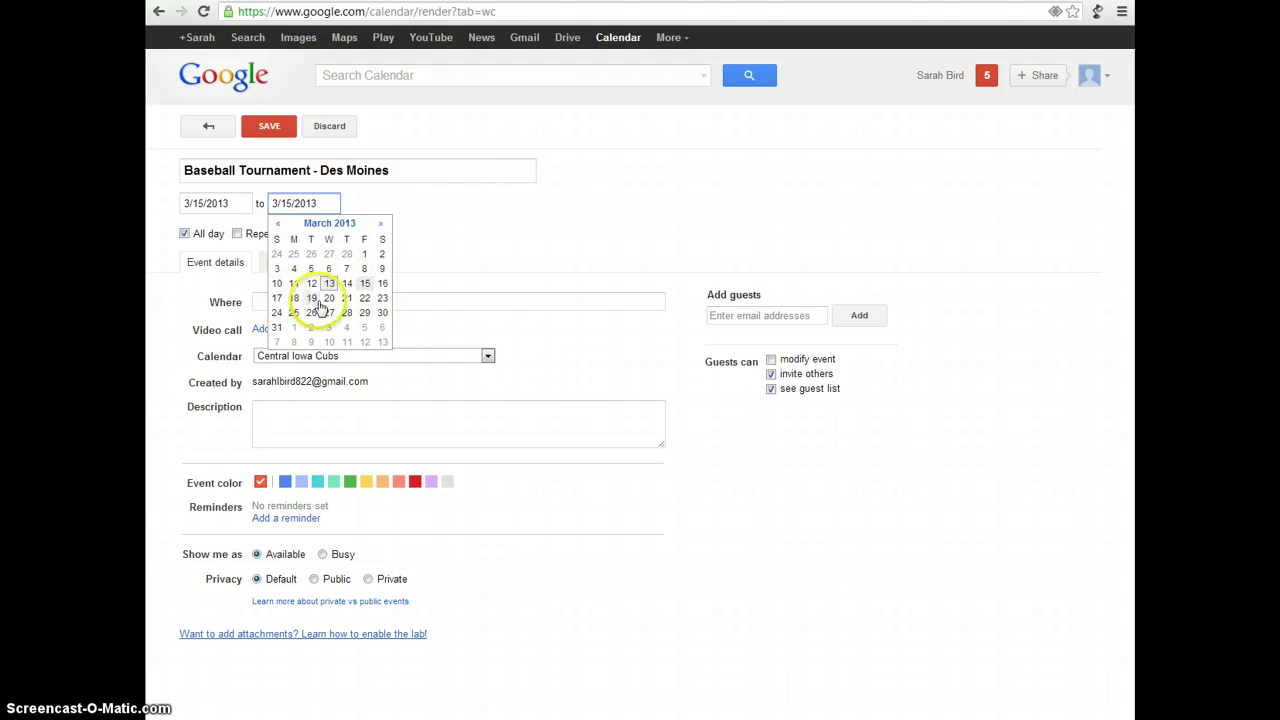
click(277, 298)
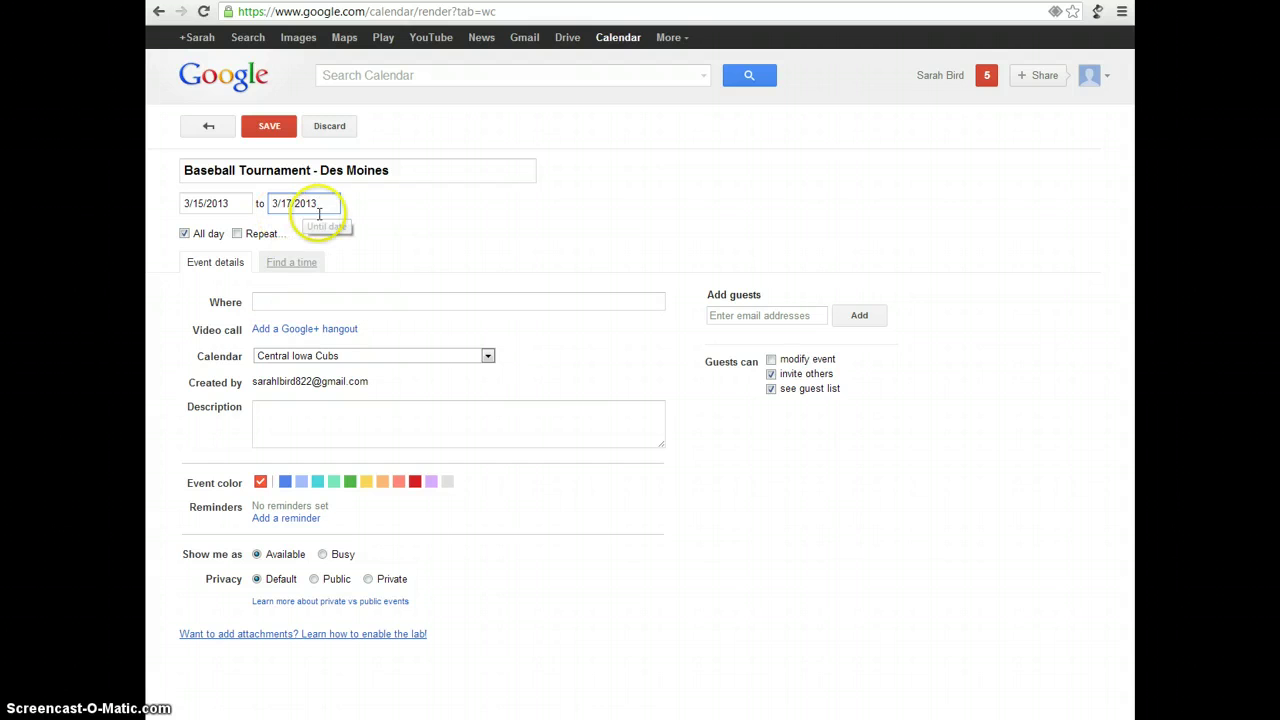
Set the location to Des Moines and trim it from the title, leaving 'Baseball Tournament'.
click(266, 302)
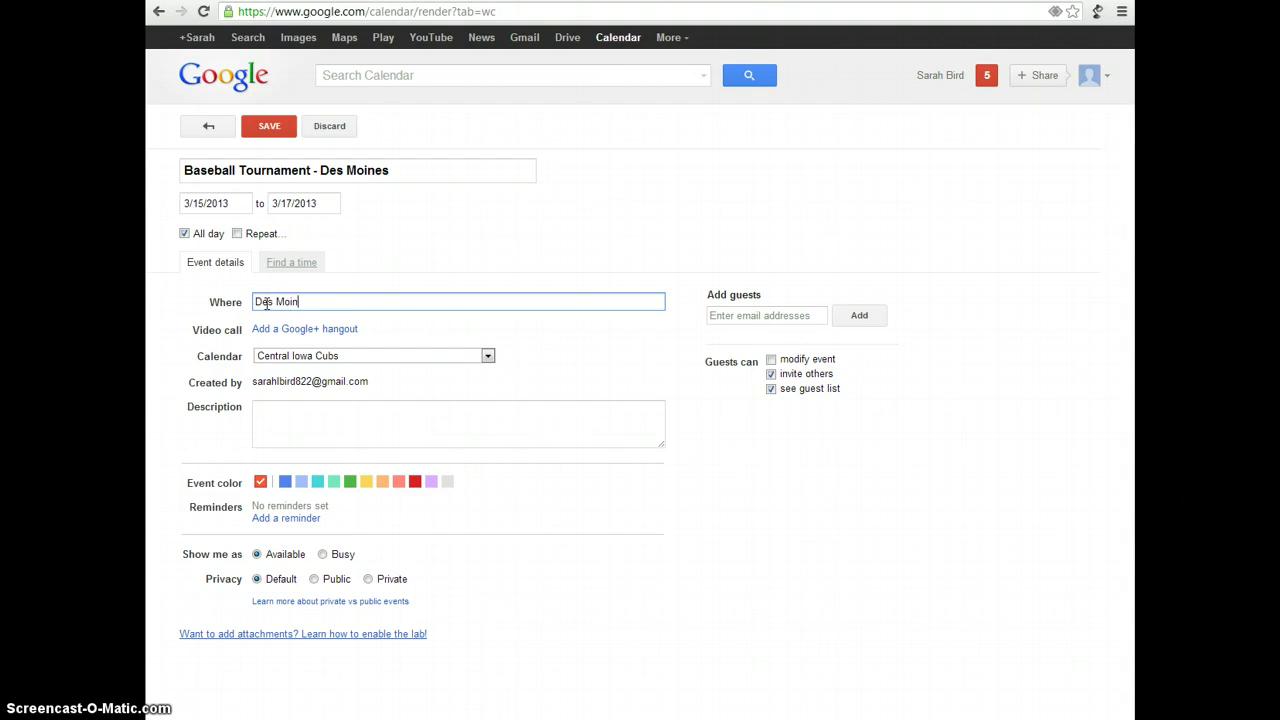
drag(389, 170, 314, 170)
key(BackSpace)
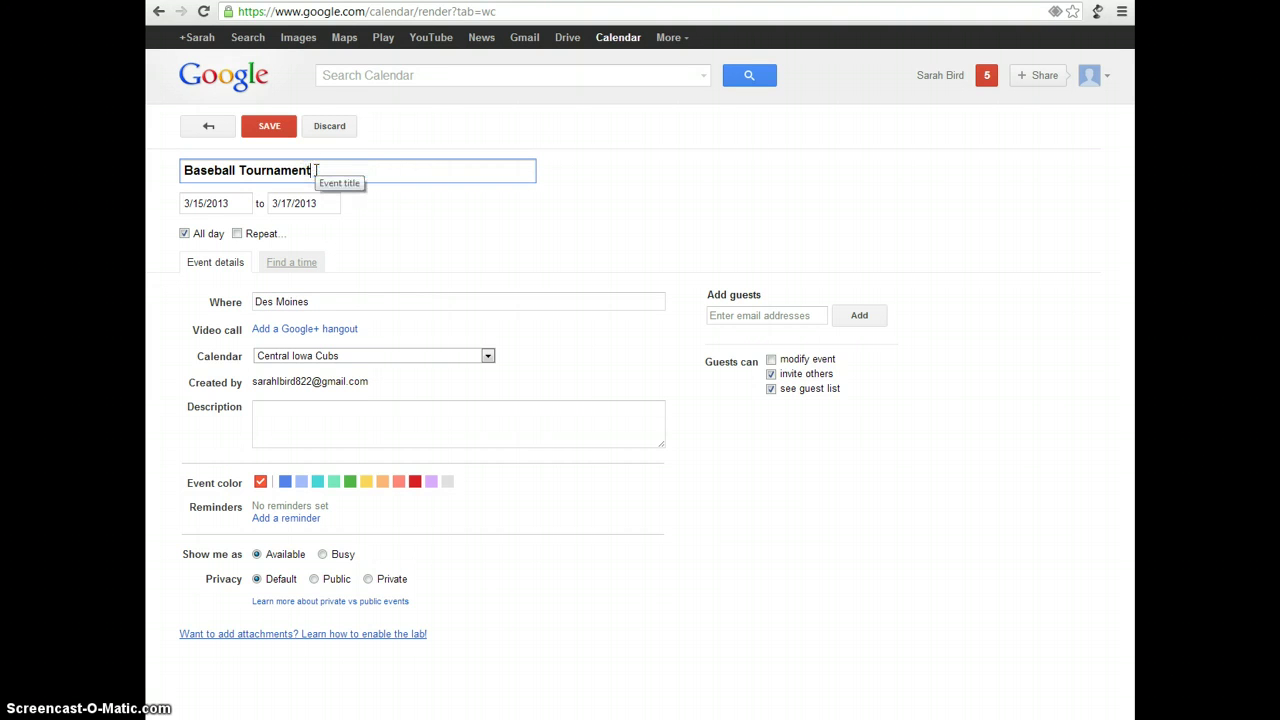
Describe the playing days, colour the tournament dark red, and save it.
click(260, 414)
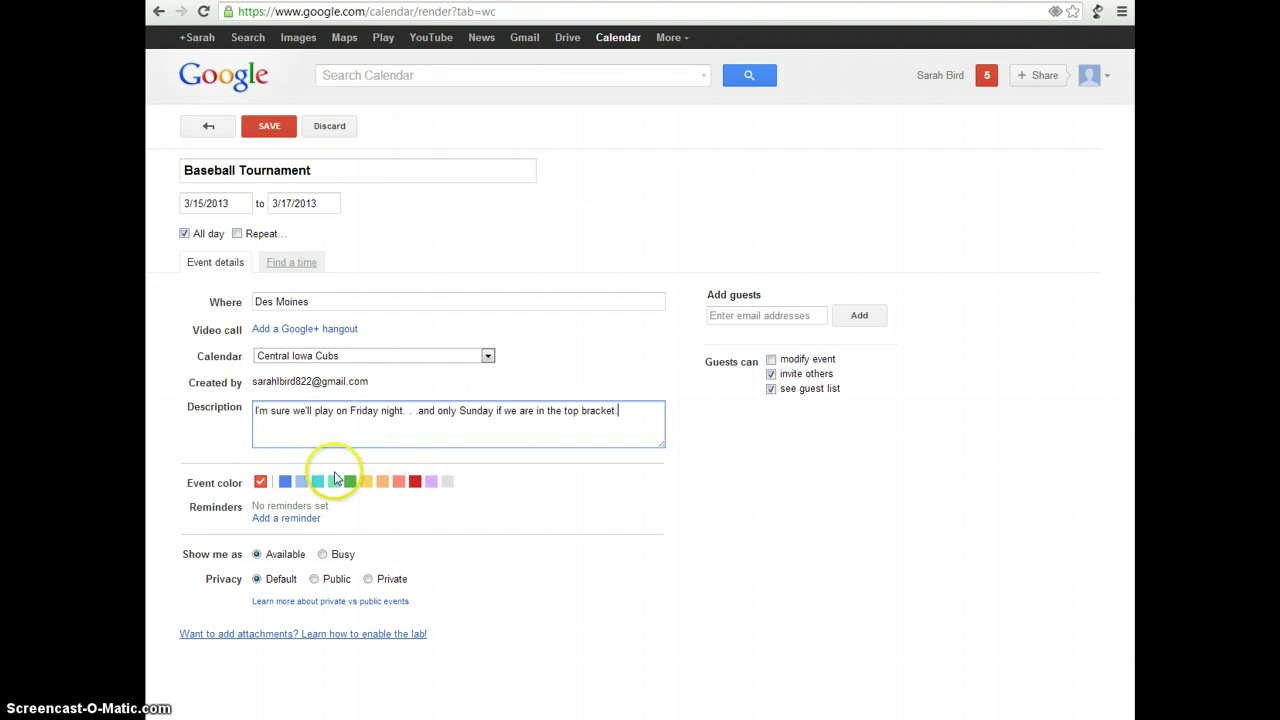
click(414, 483)
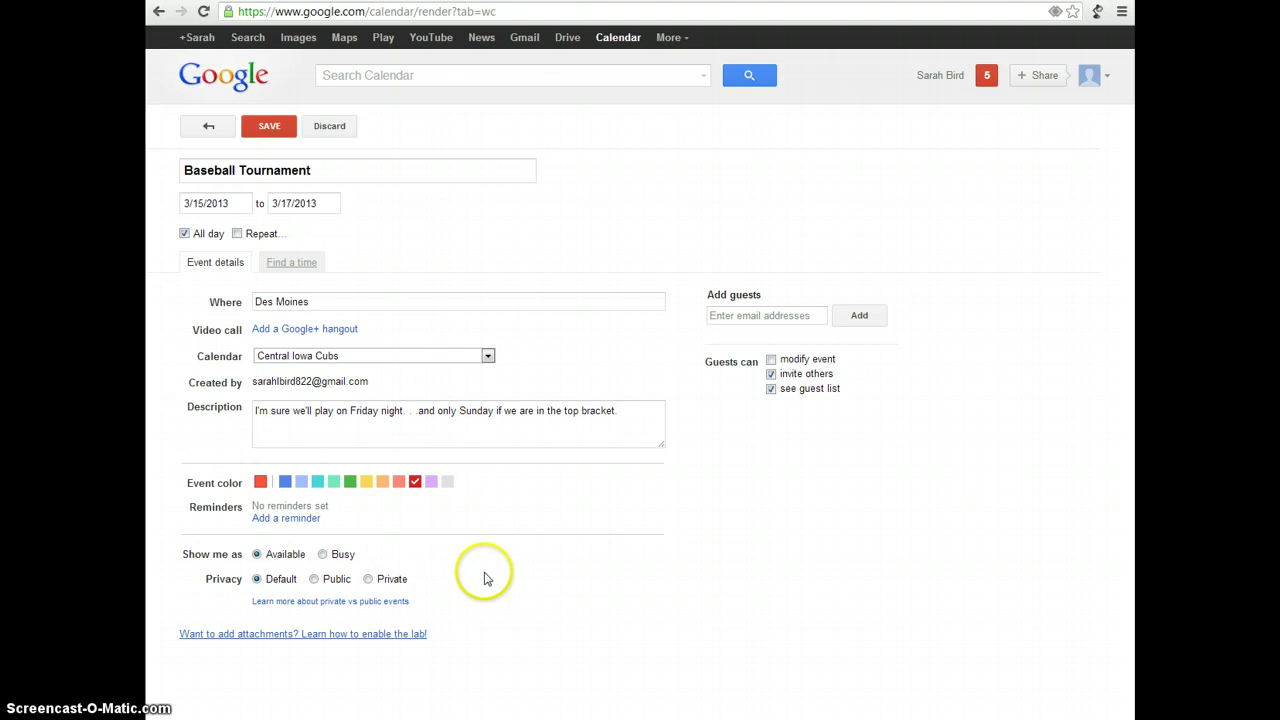
click(268, 128)
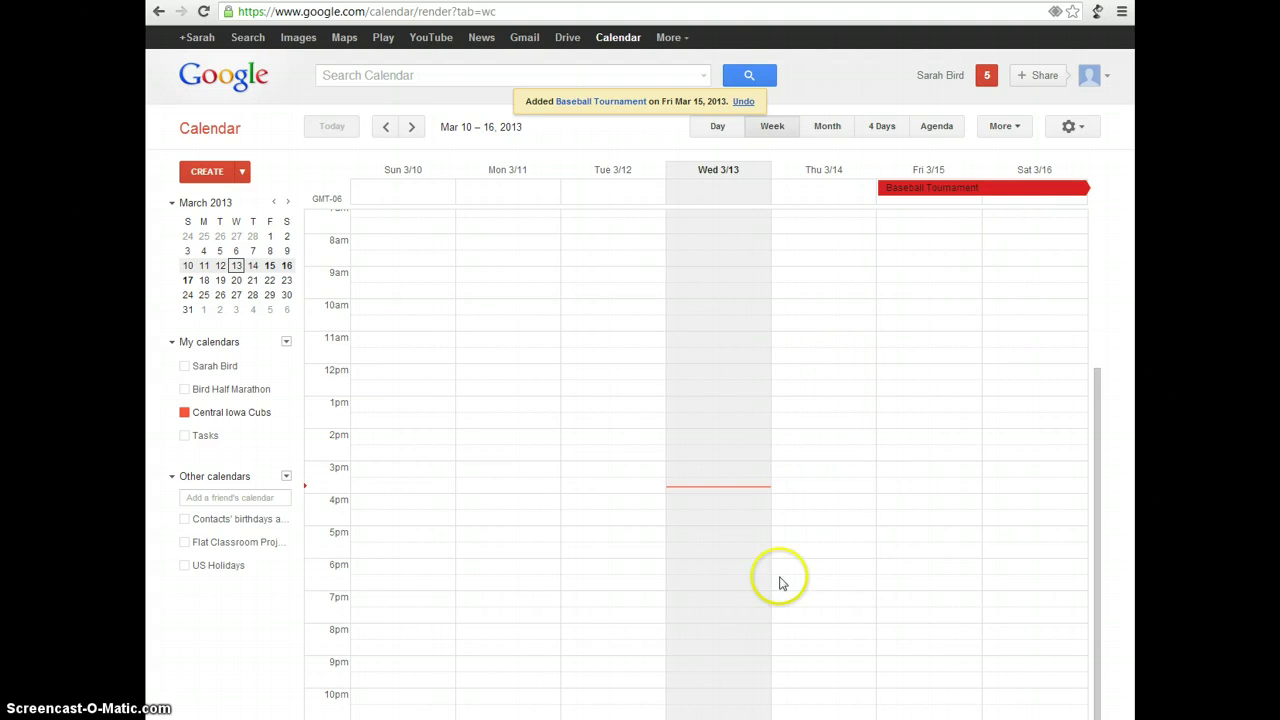
Create a Thursday 3/14, 7–8pm event titled 'BB Practice' located at VHS.
click(806, 600)
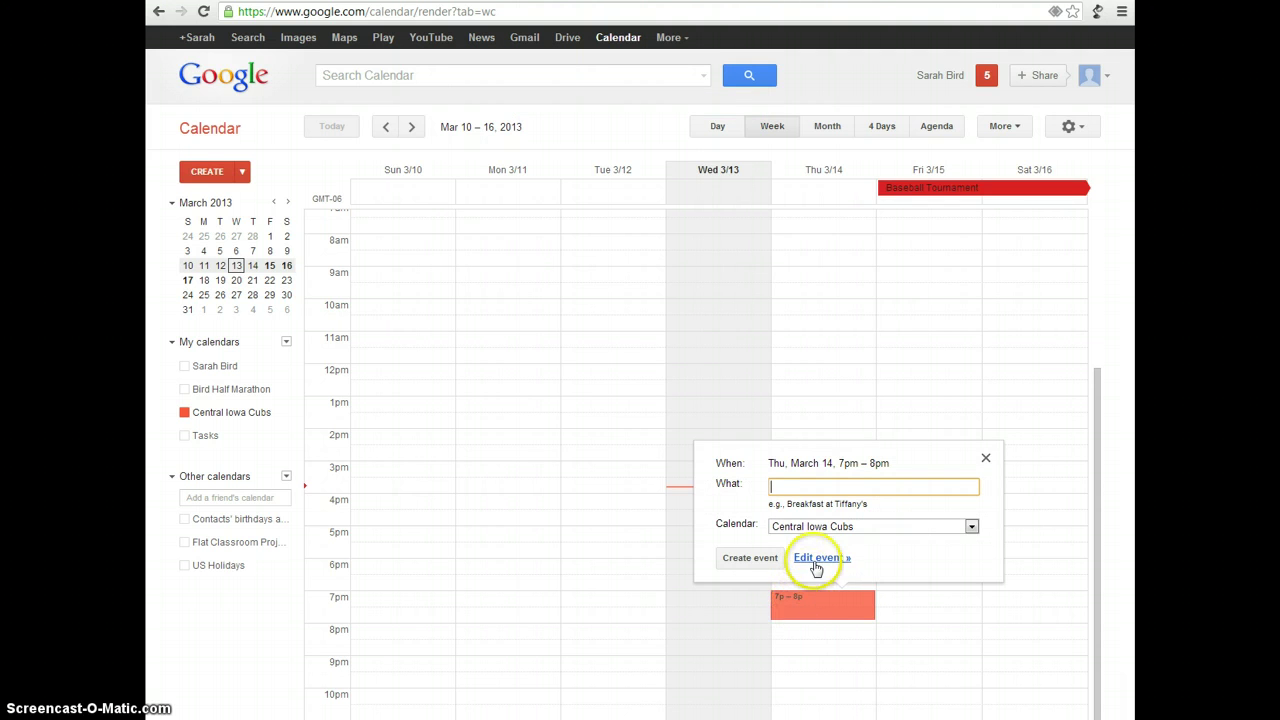
click(818, 558)
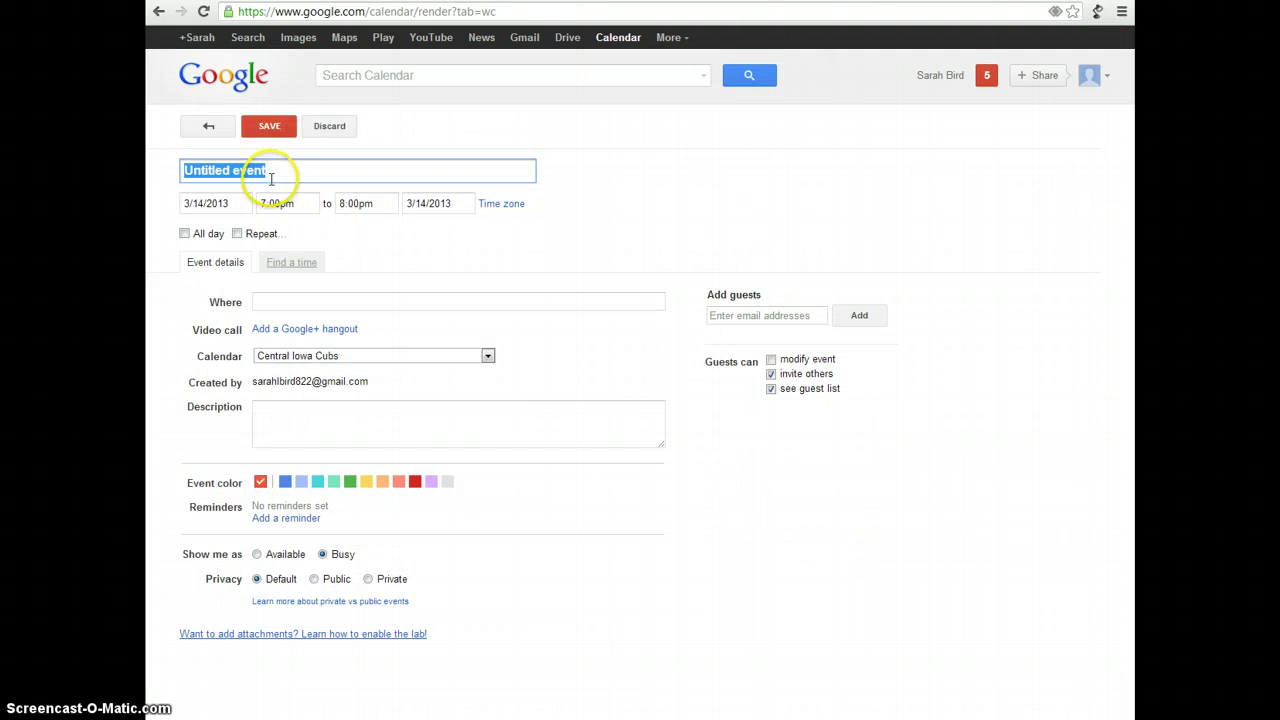
text(BB Practice)
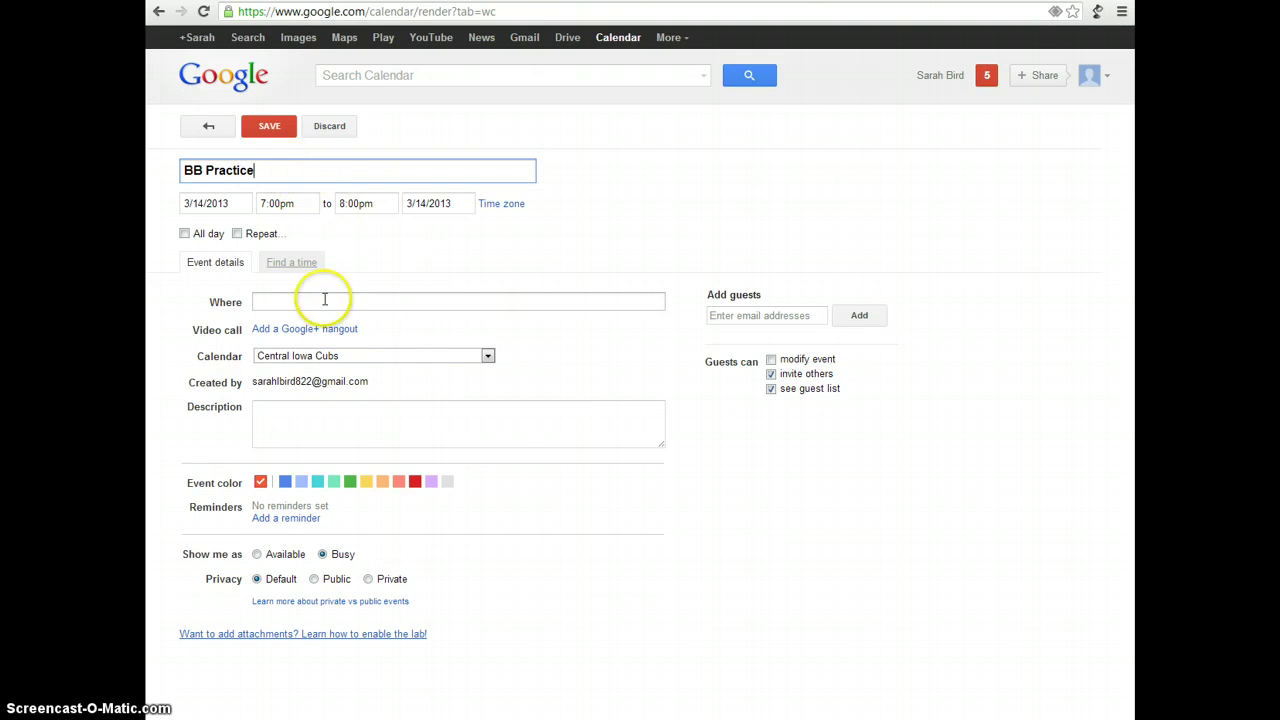
click(303, 297)
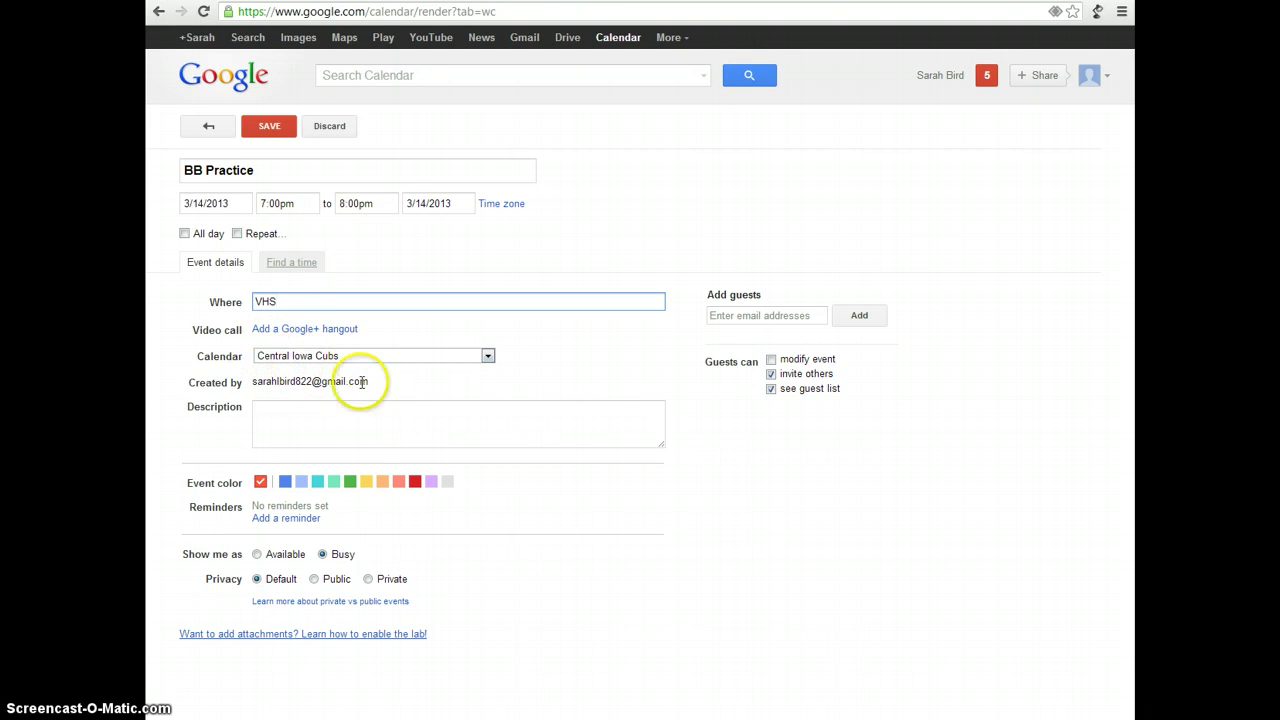
Add the pitchers-stay-30-extra-minutes note, make BB Practice blue, and save it.
click(265, 412)
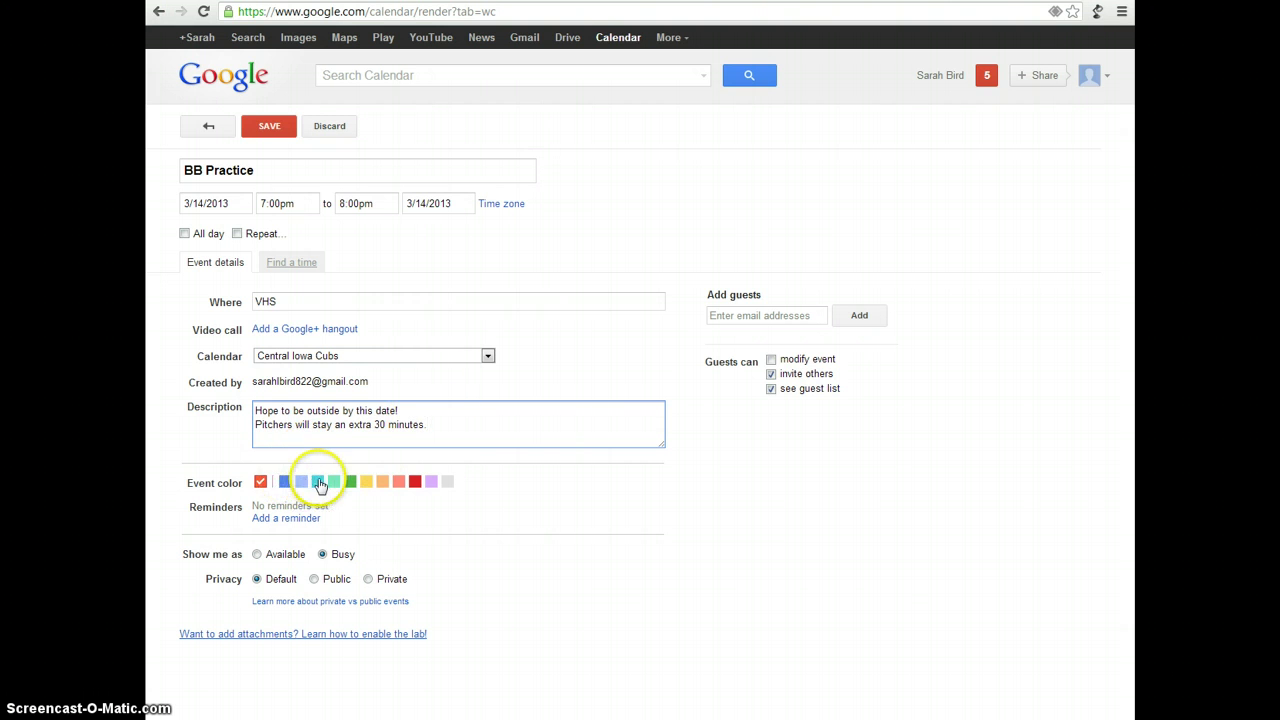
click(285, 483)
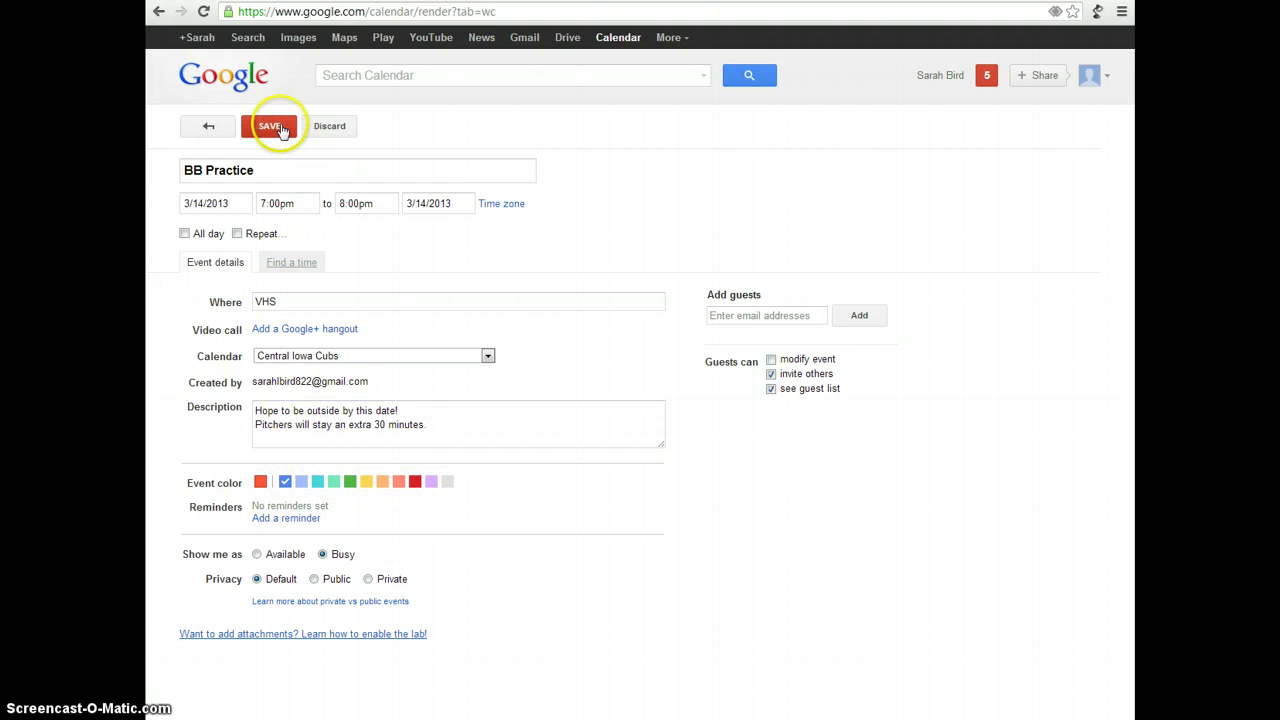
click(280, 129)
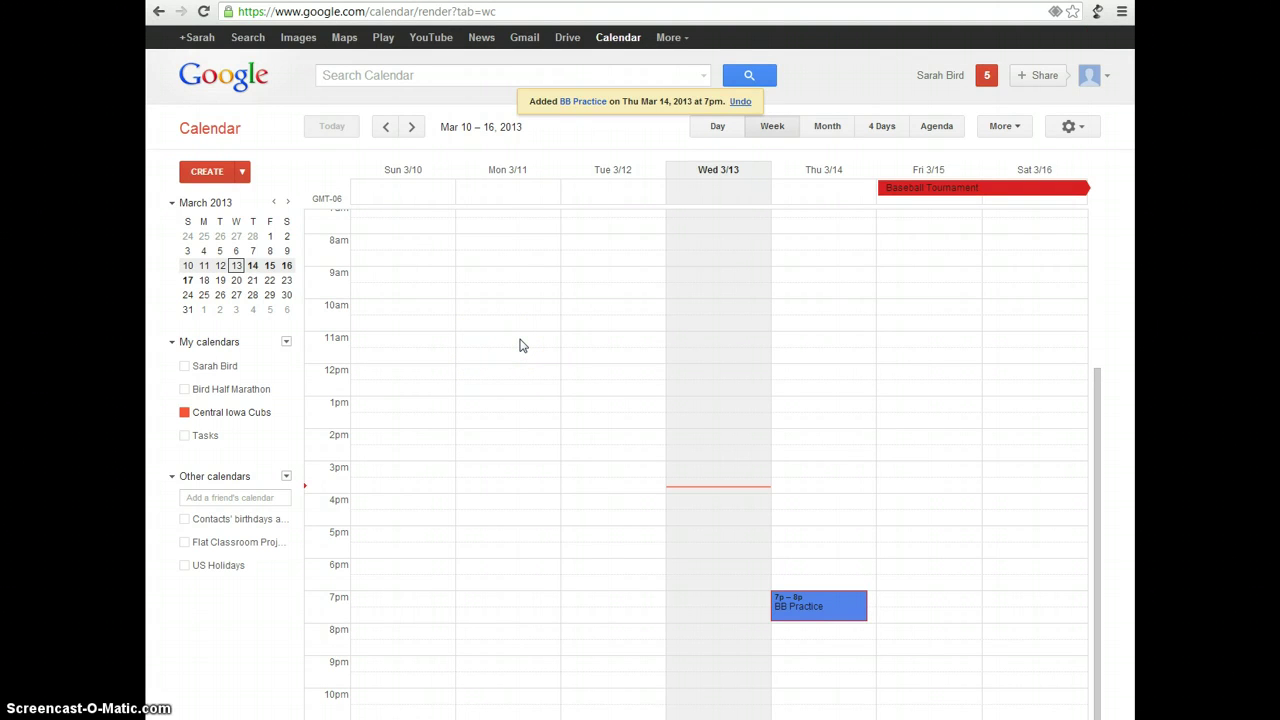
Go to Settings and open the Central Iowa Cubs Calendar Details page with its address links.
click(1082, 130)
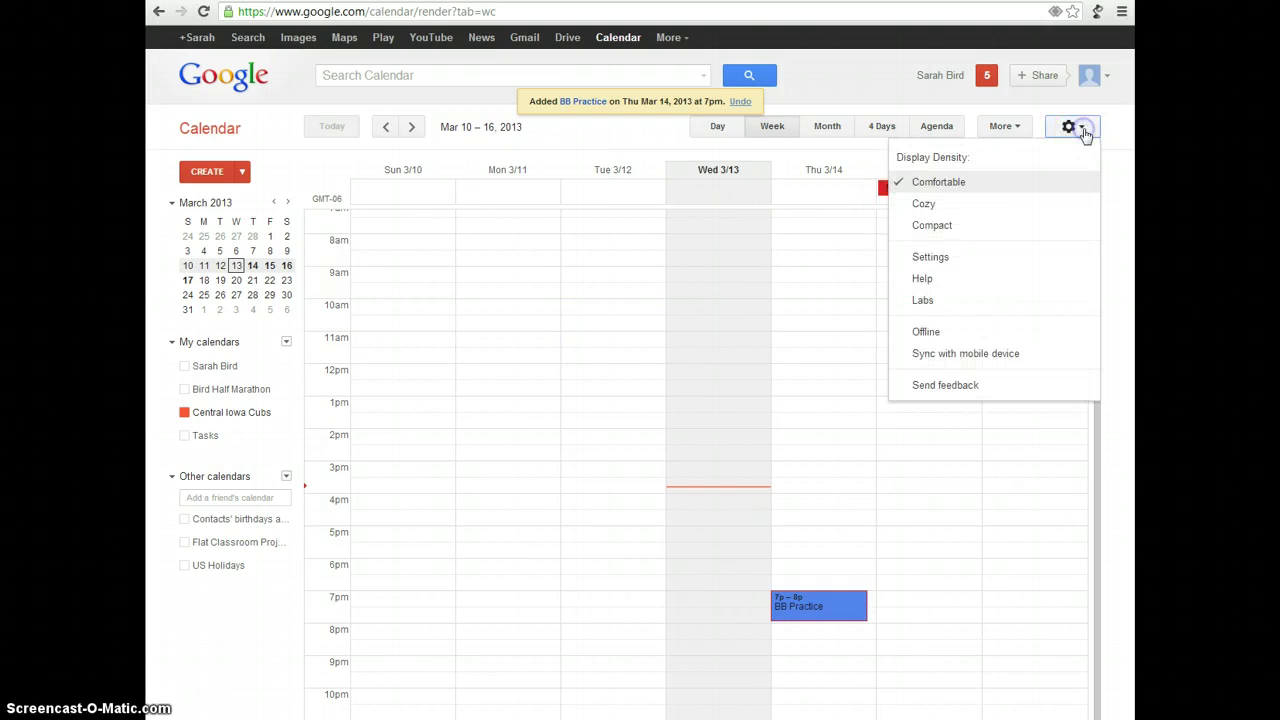
click(930, 259)
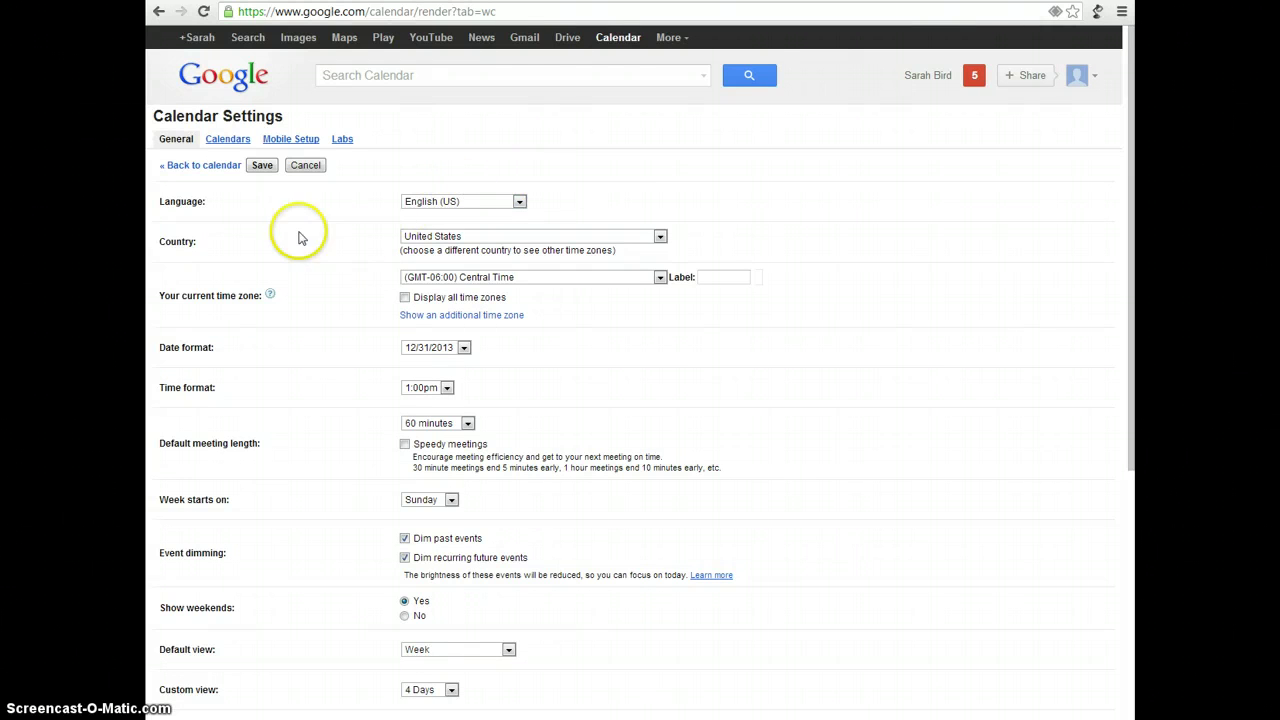
click(228, 140)
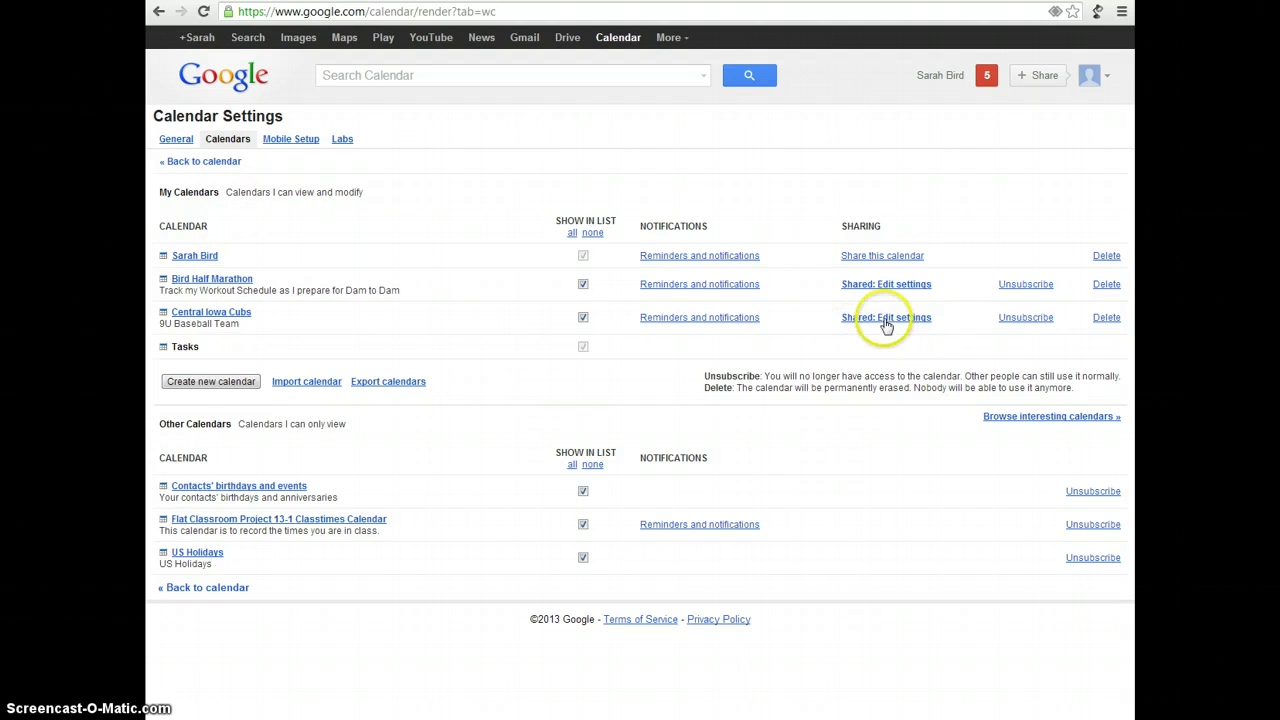
click(856, 318)
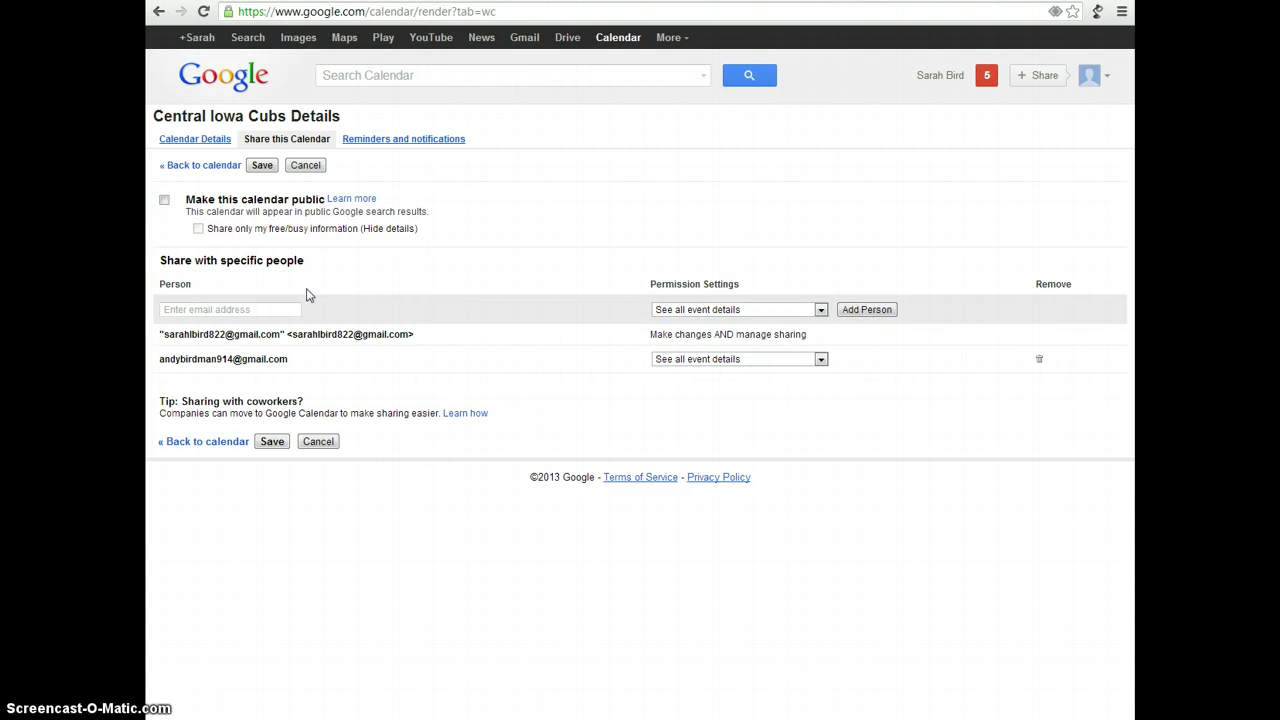
click(200, 142)
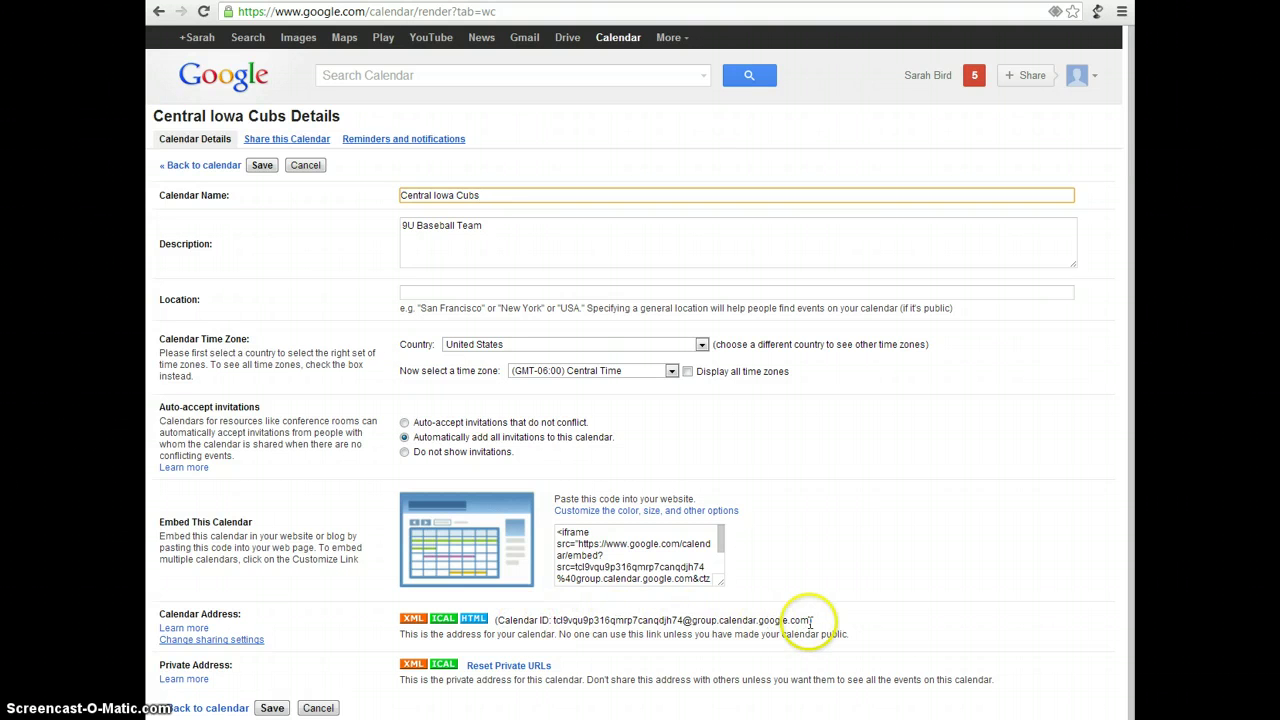
Copy the Central Iowa Cubs calendar's public web address, then dismiss the Calendar Address box.
click(473, 618)
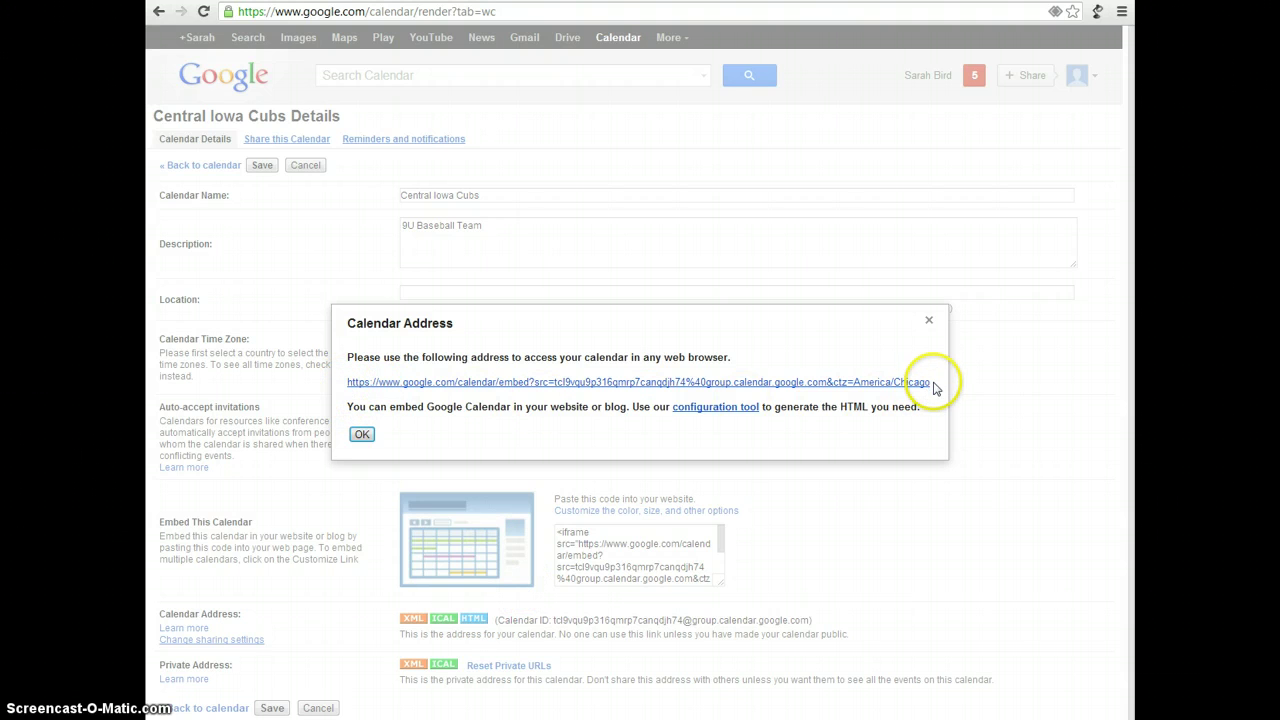
drag(934, 386, 343, 384)
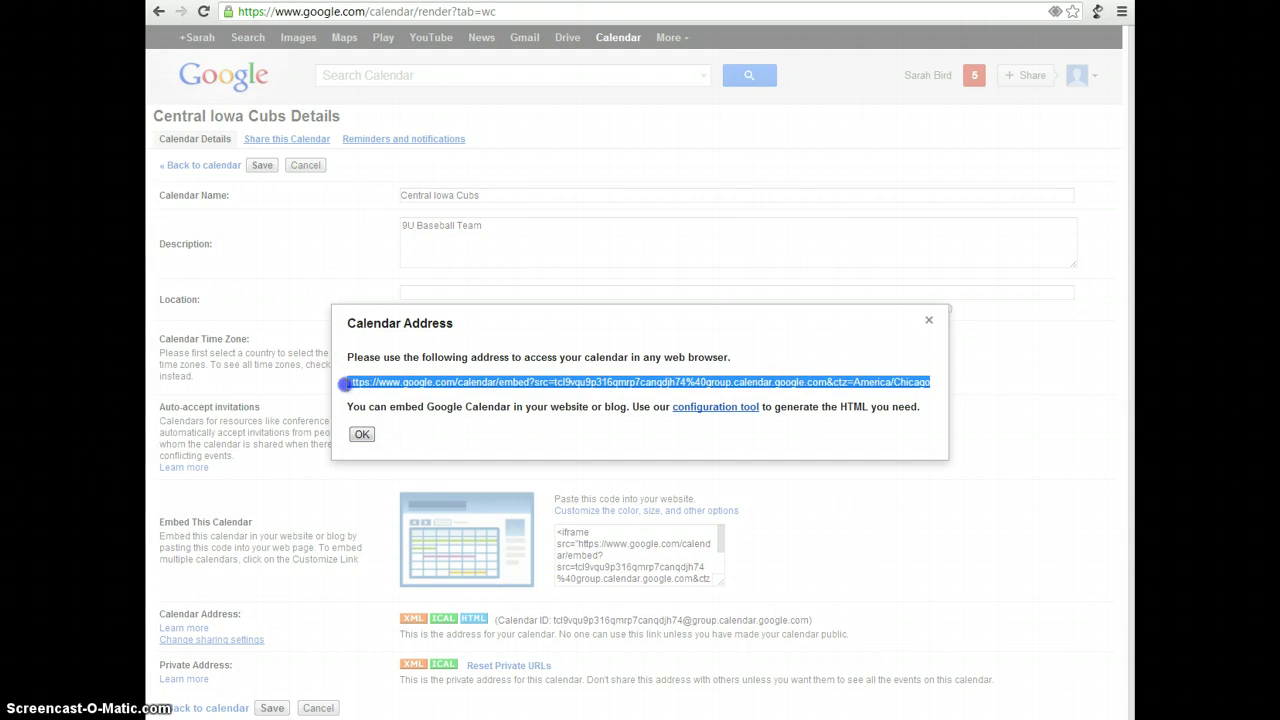
right_click(498, 386)
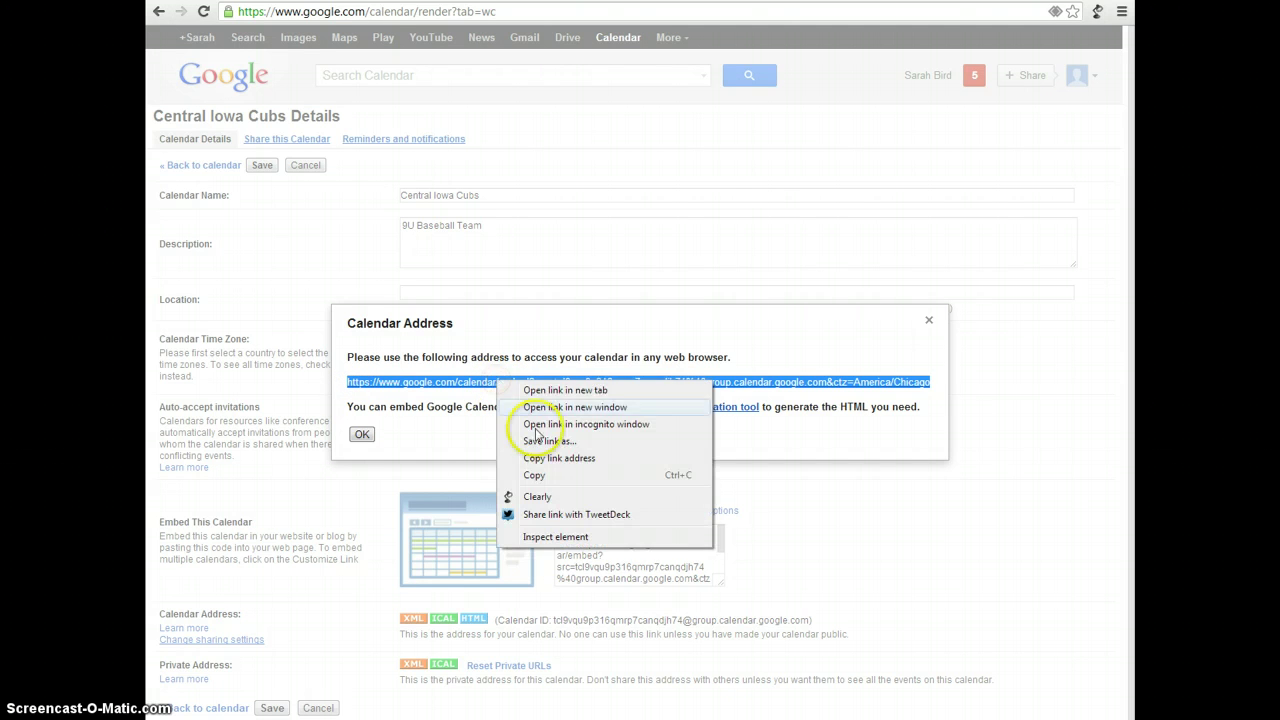
click(532, 475)
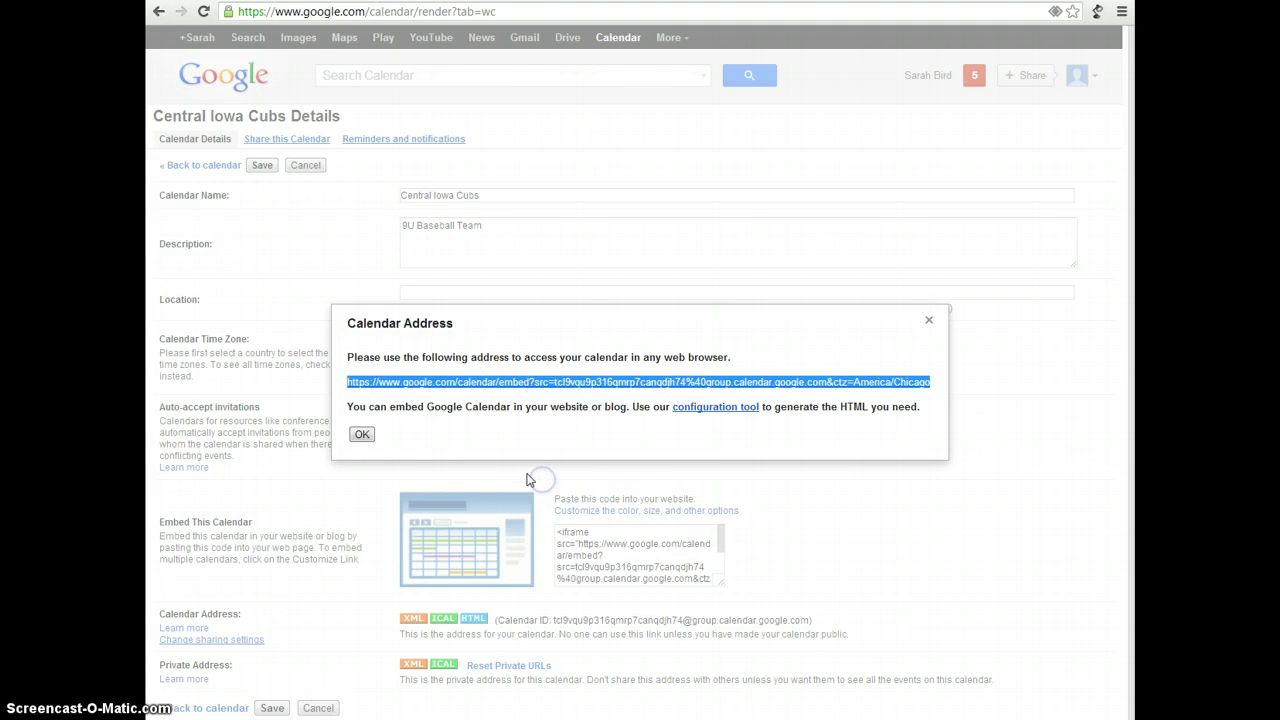
click(362, 436)
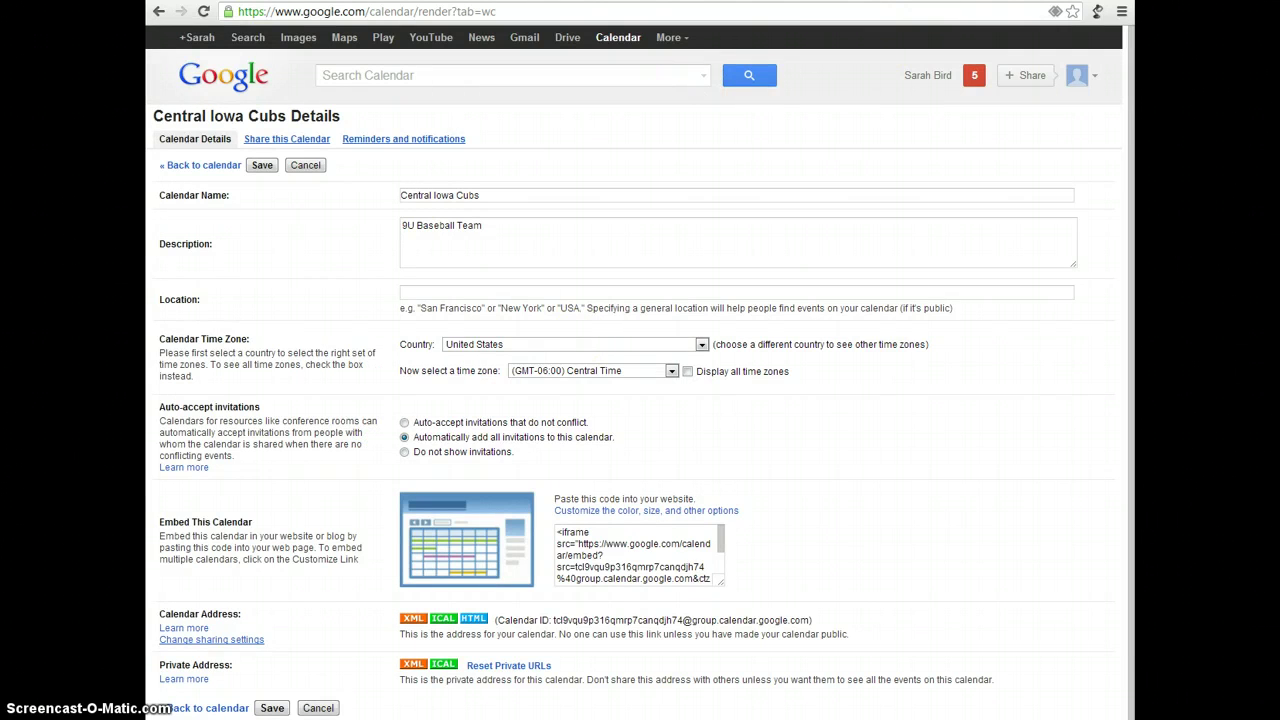
click(325, 8)
text(w)
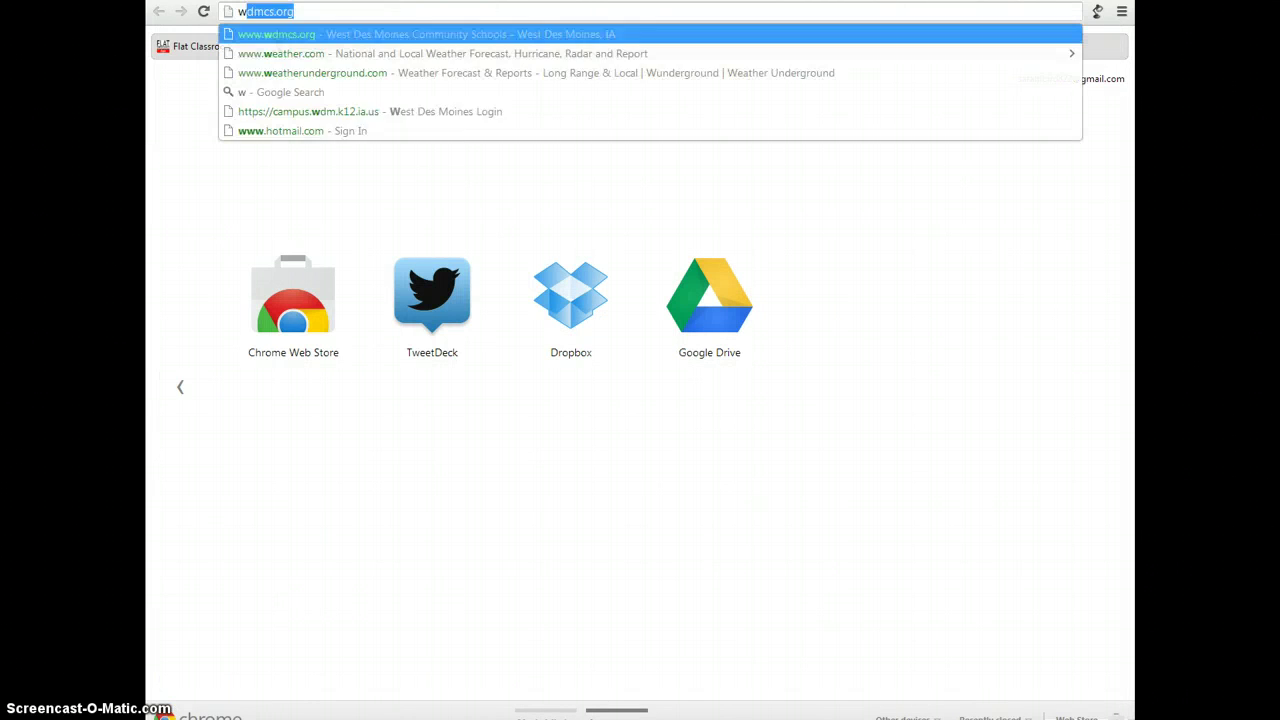
text(ww.tiny)
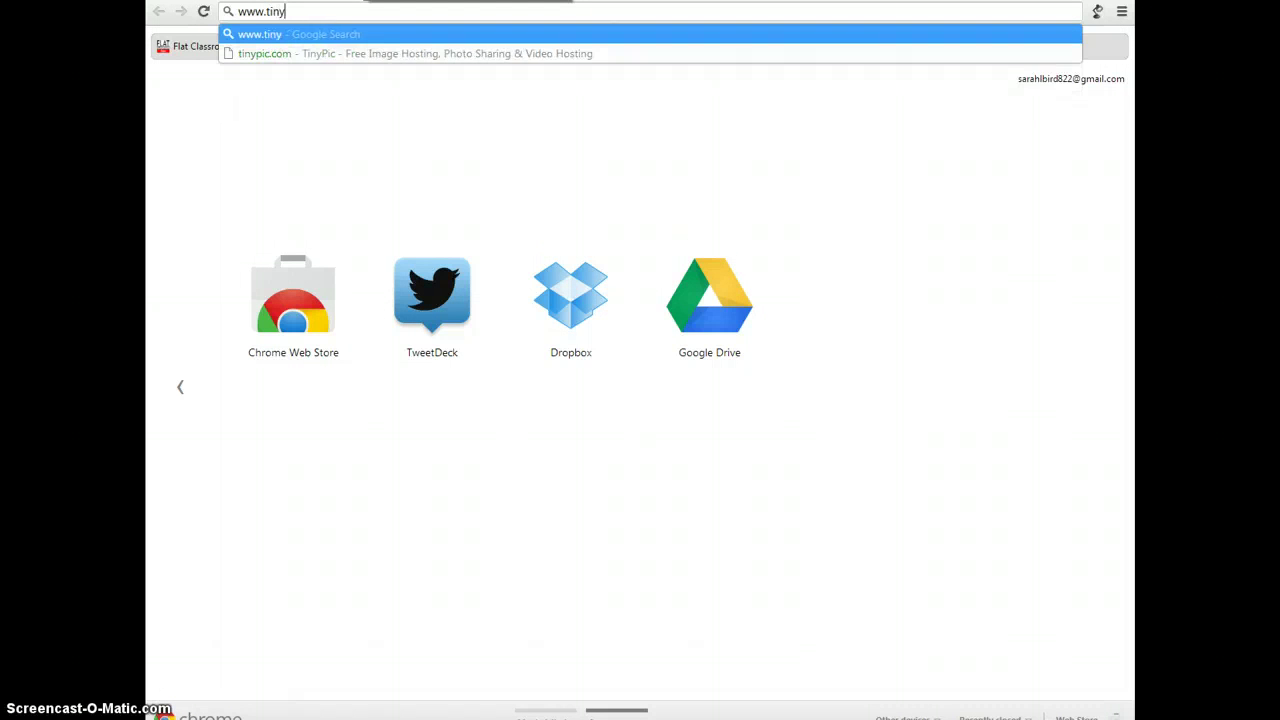
text(url.com)
key(Return)
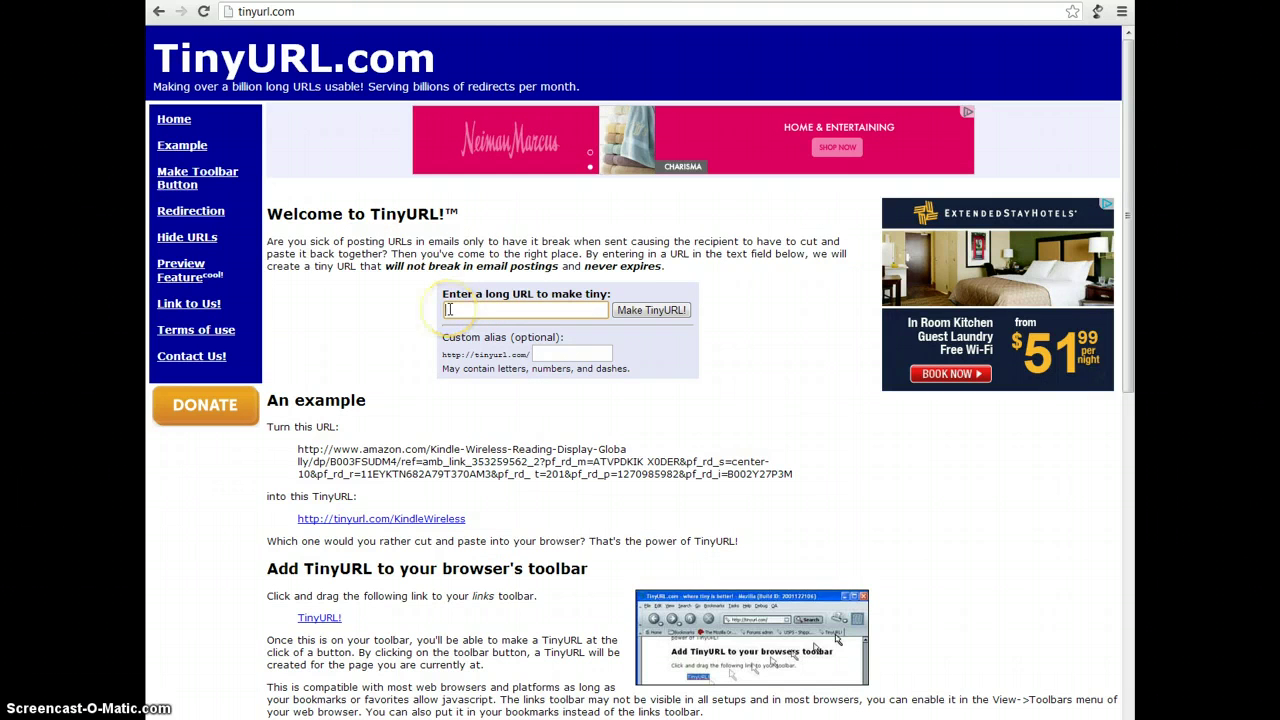
Paste the calendar address into TinyURL's long-URL field and submit it with alias 'CICBaseball'.
right_click(449, 310)
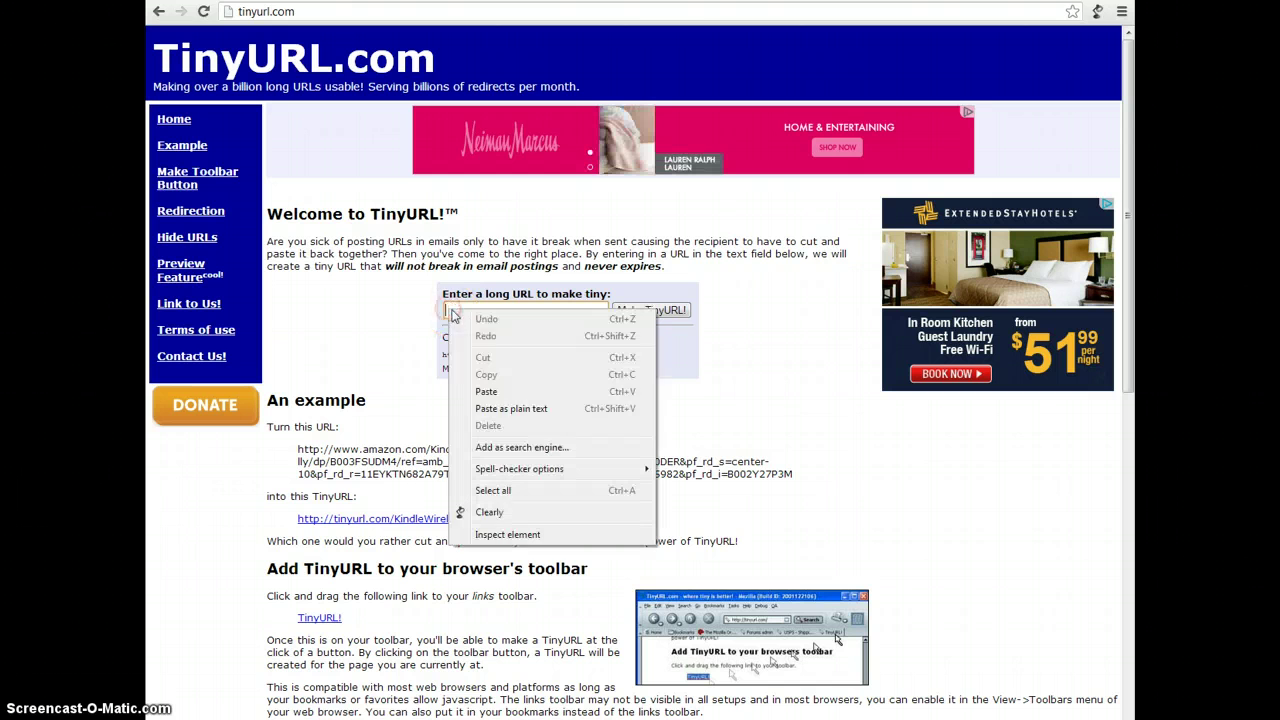
click(495, 392)
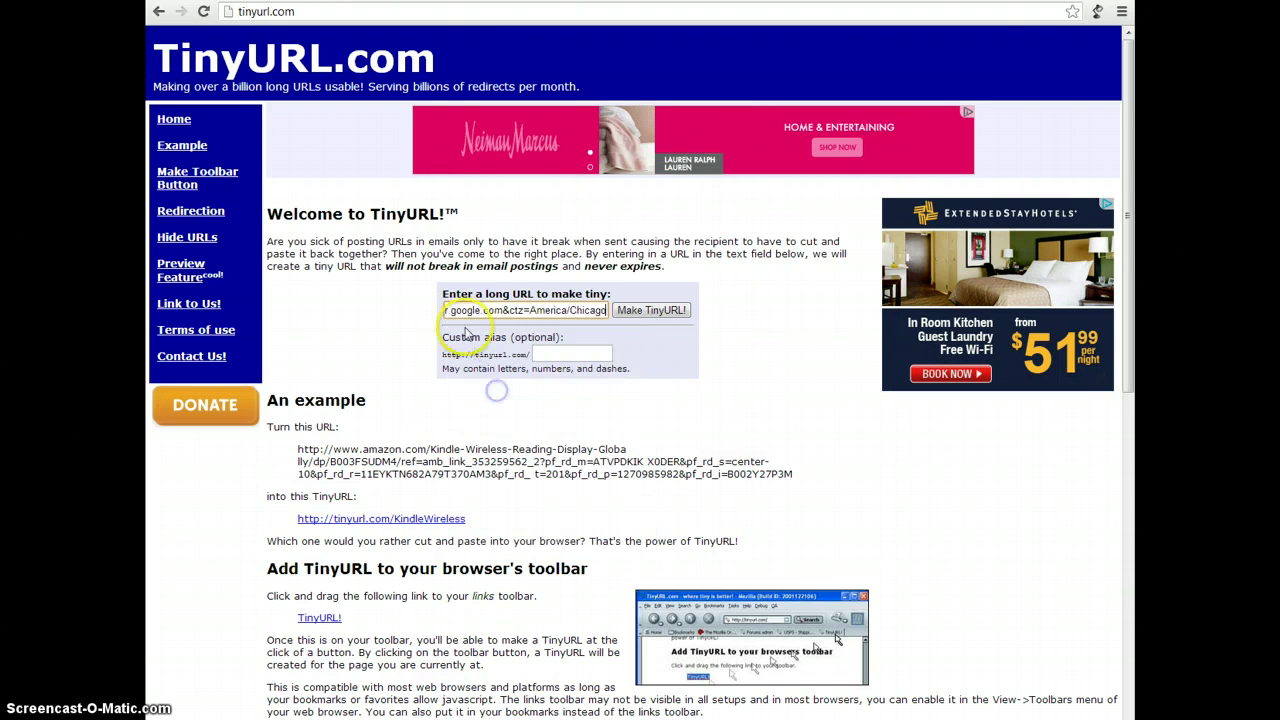
click(560, 355)
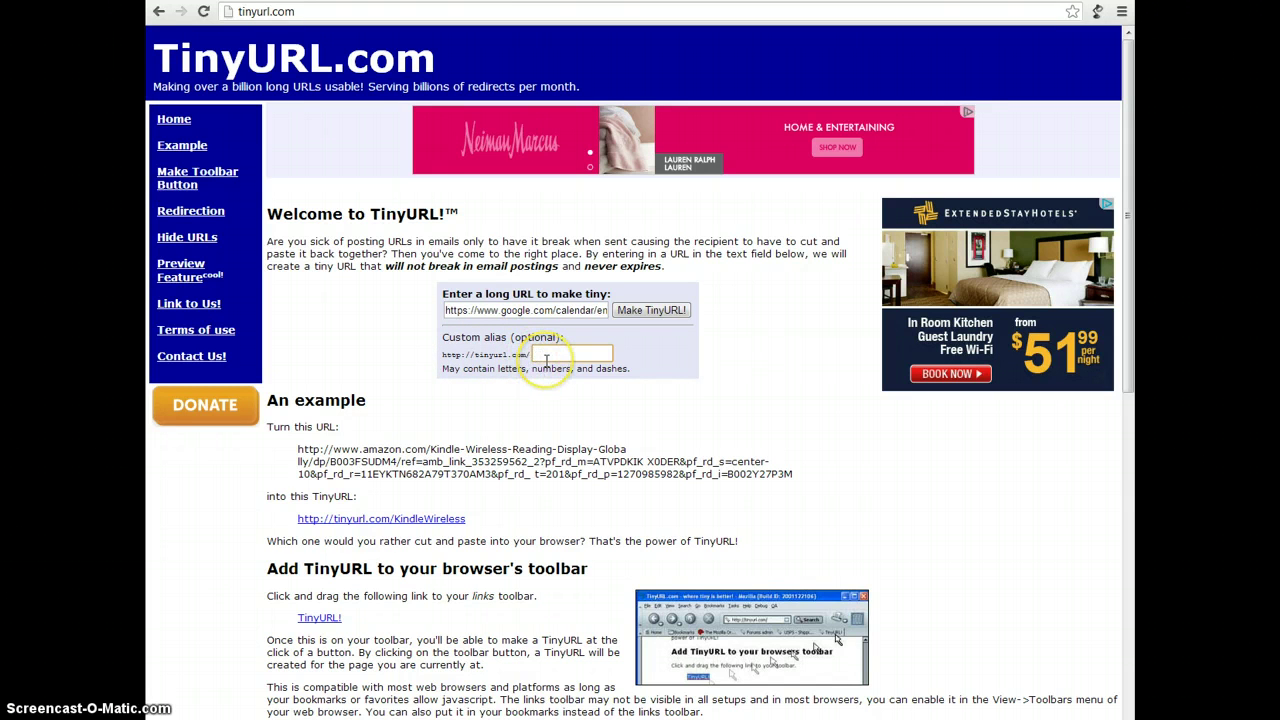
text(CICBaseball)
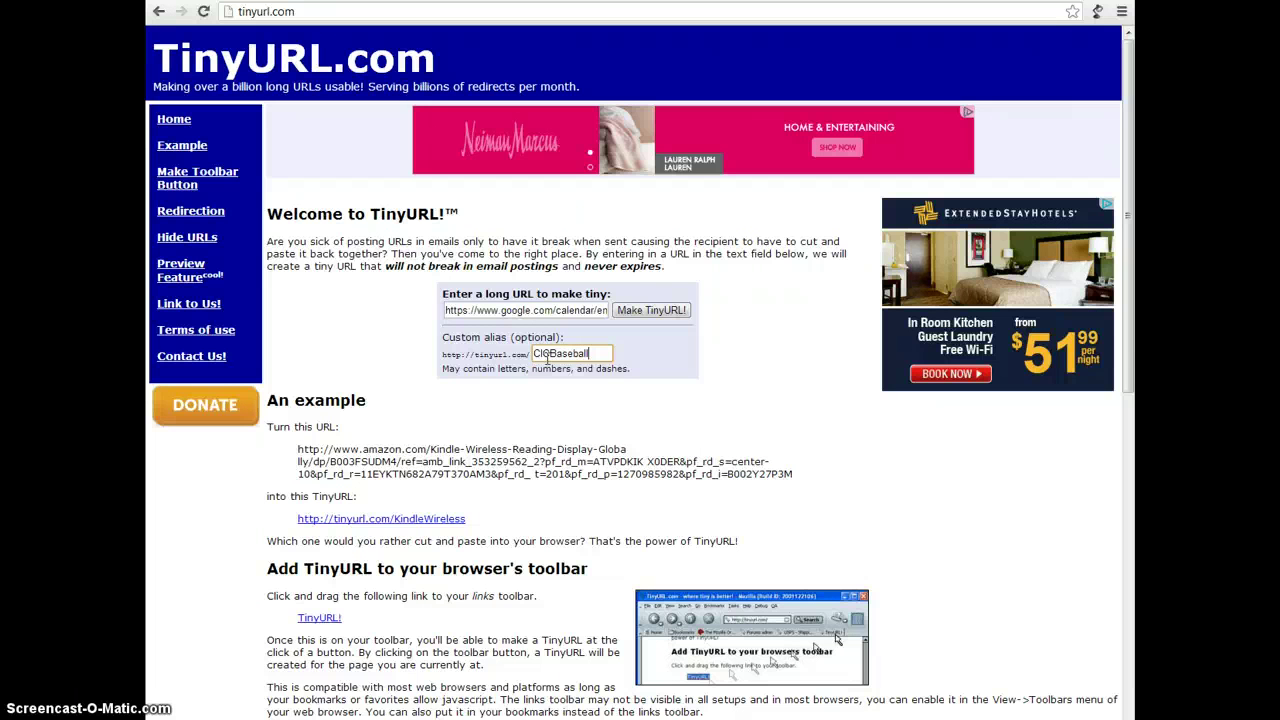
click(655, 310)
Delete the 'CICBaseball' text so the custom alias field is empty.
click(594, 351)
drag(594, 351, 492, 352)
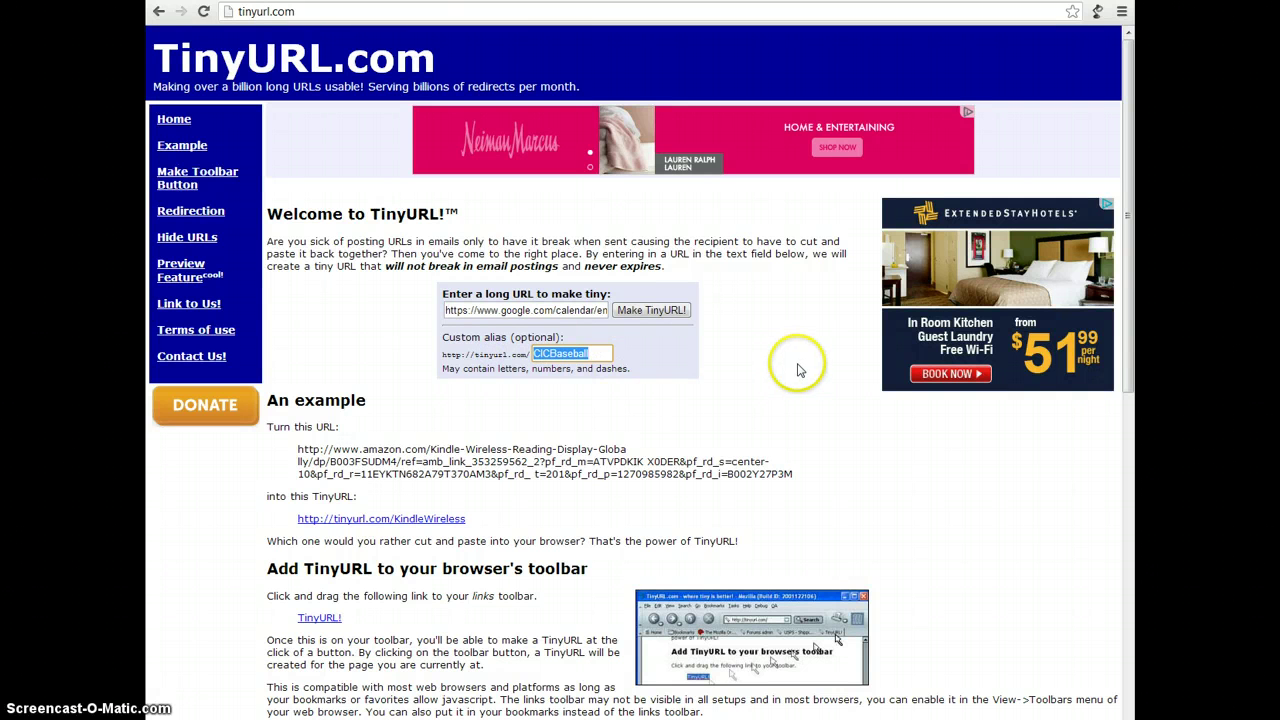
key(BackSpace)
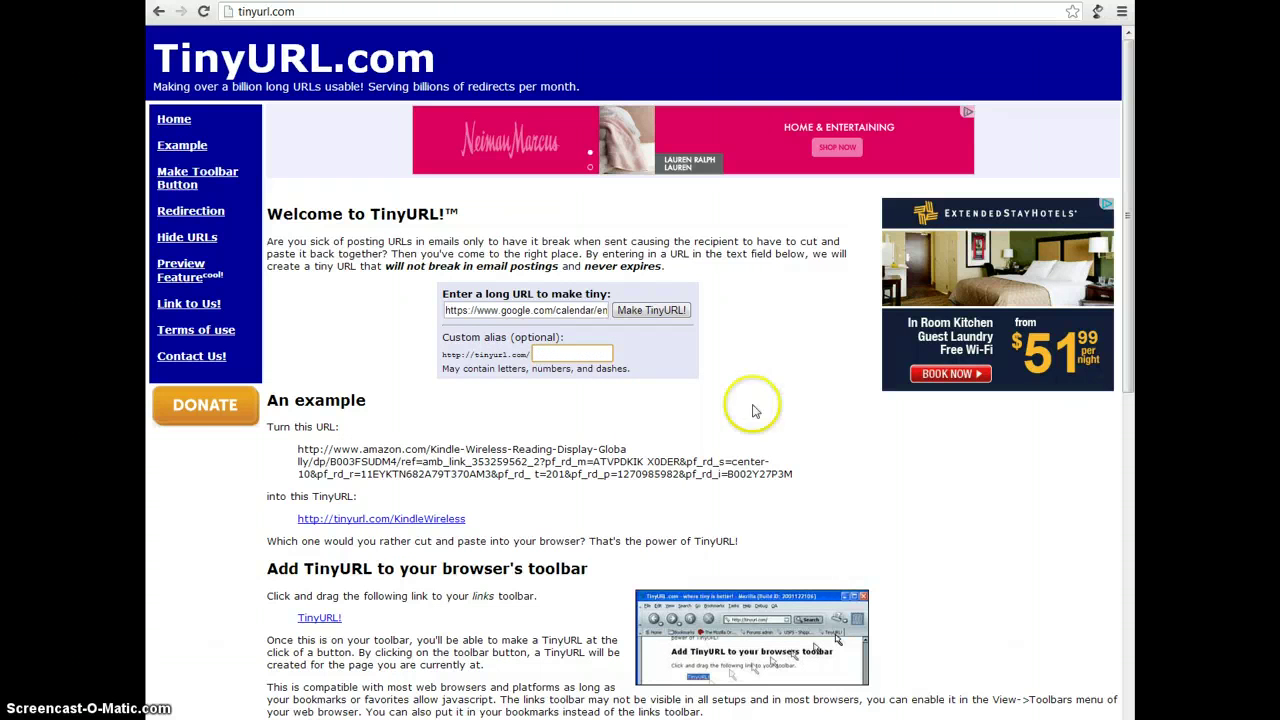
Switch back to Google Calendar and return to the Mar 10–16, 2013 week view.
click(771, 0)
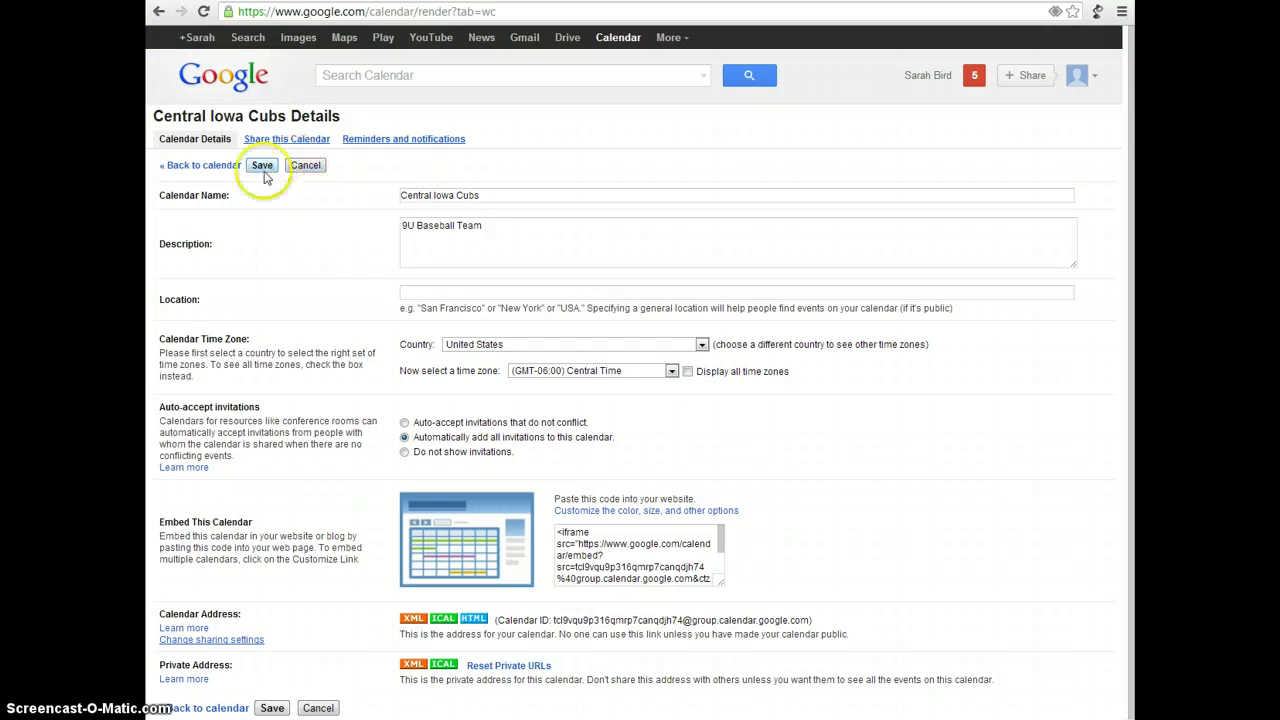
click(202, 165)
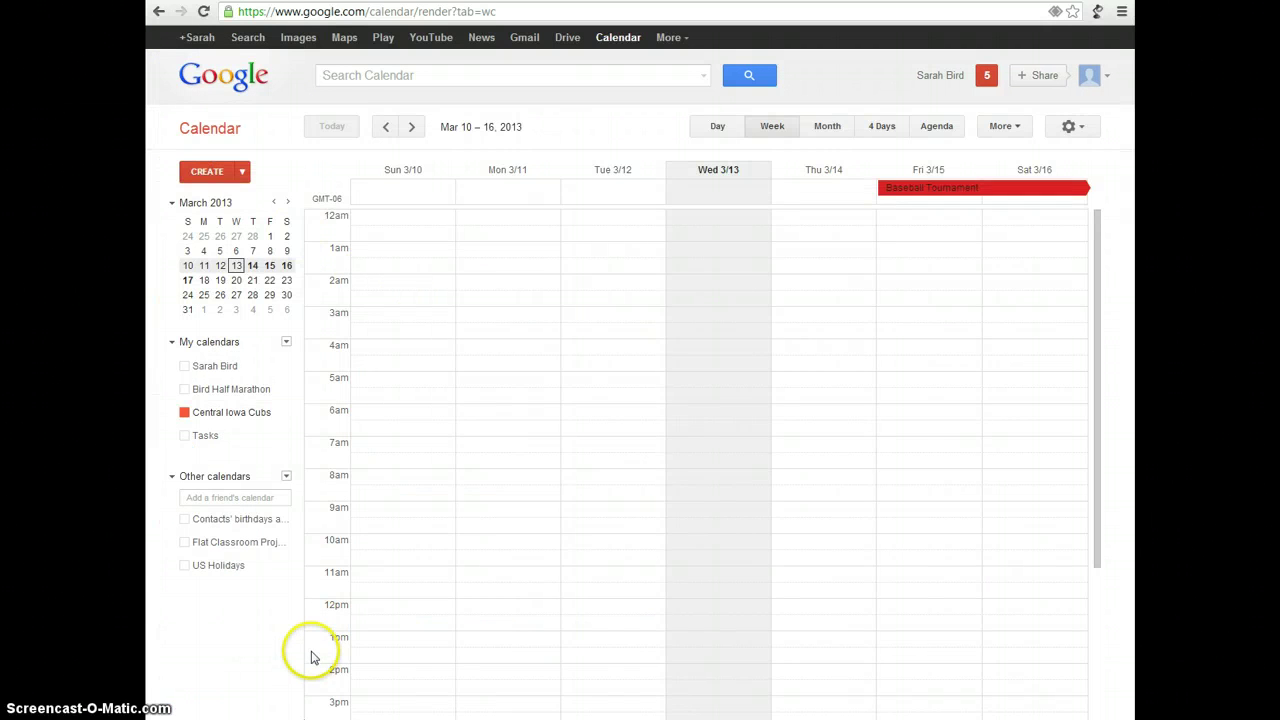